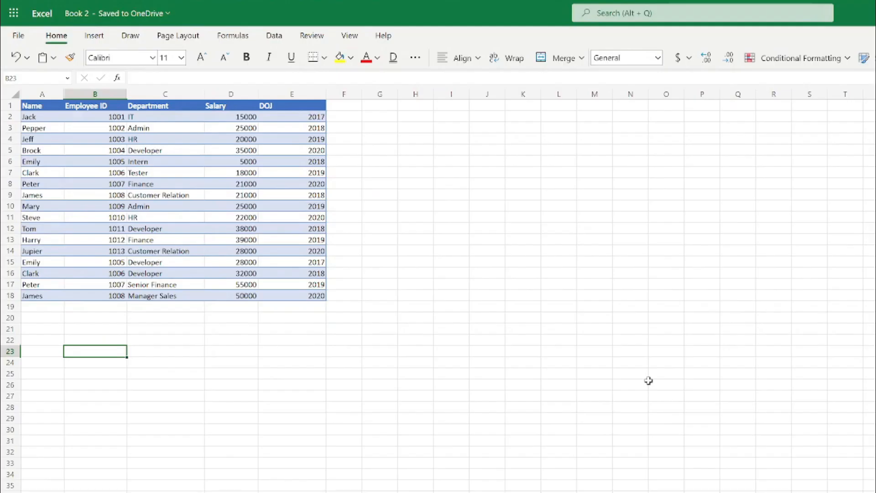
# Review the Name, Employee ID, Department, Salary and DOJ columns of the source employee data, including the Intern and Developer entries.
pyautogui.click(131, 451)
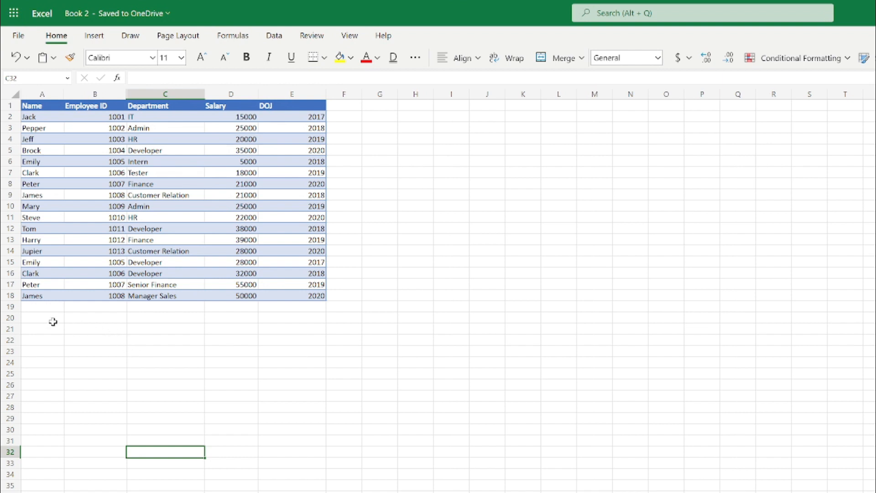
pyautogui.click(35, 309)
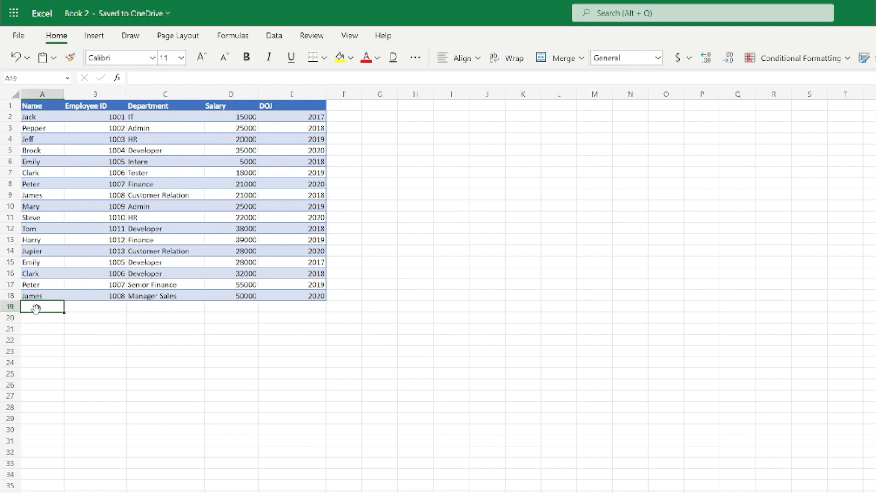
pyautogui.click(29, 116)
pyautogui.click(32, 107)
pyautogui.click(81, 112)
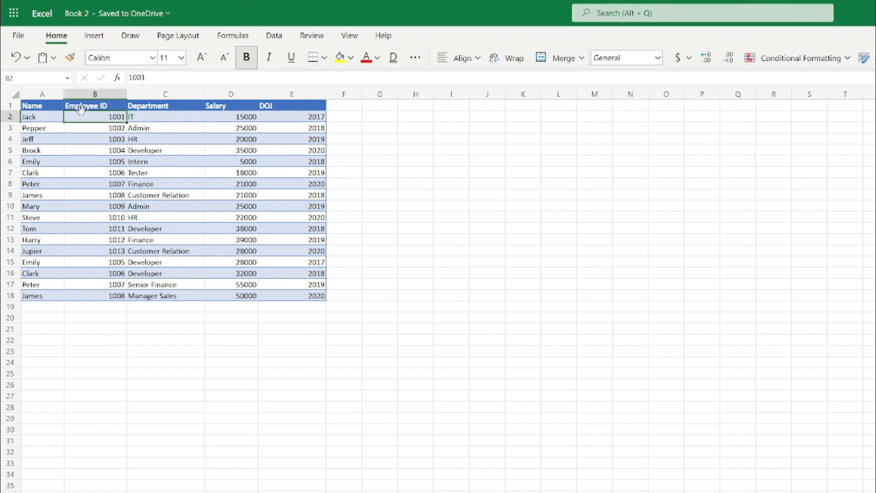
pyautogui.click(174, 108)
pyautogui.click(236, 113)
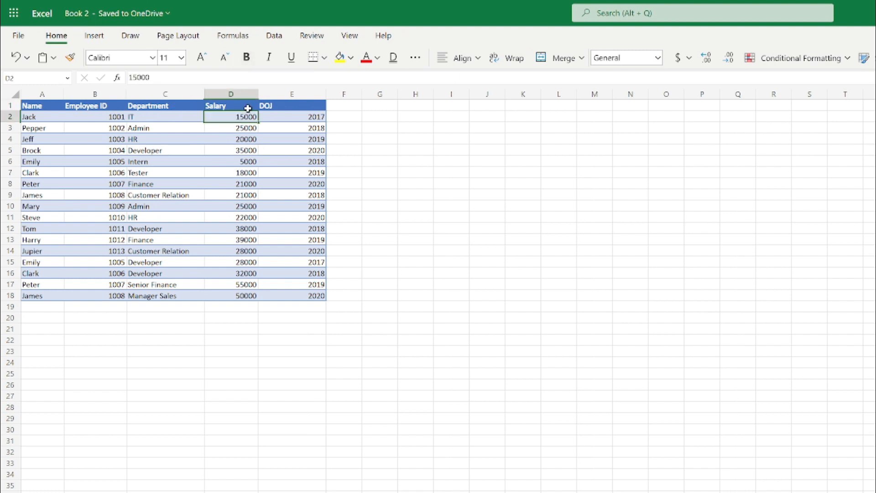
pyautogui.click(271, 107)
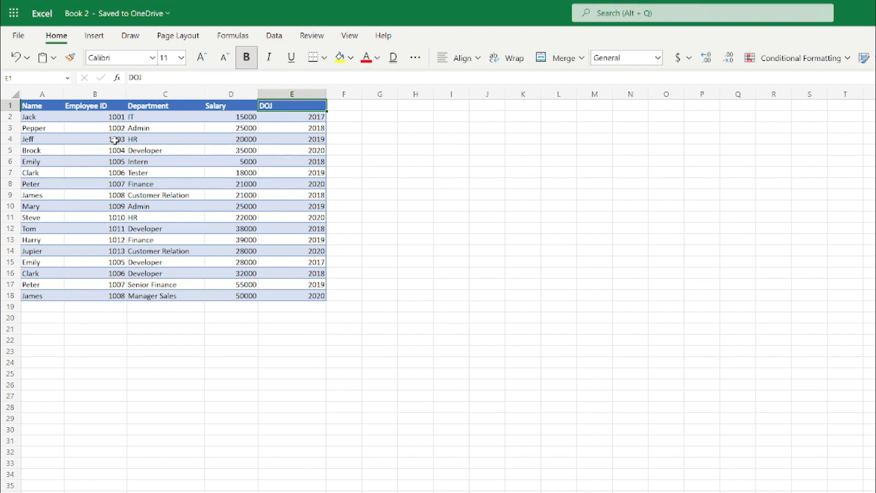
pyautogui.click(144, 161)
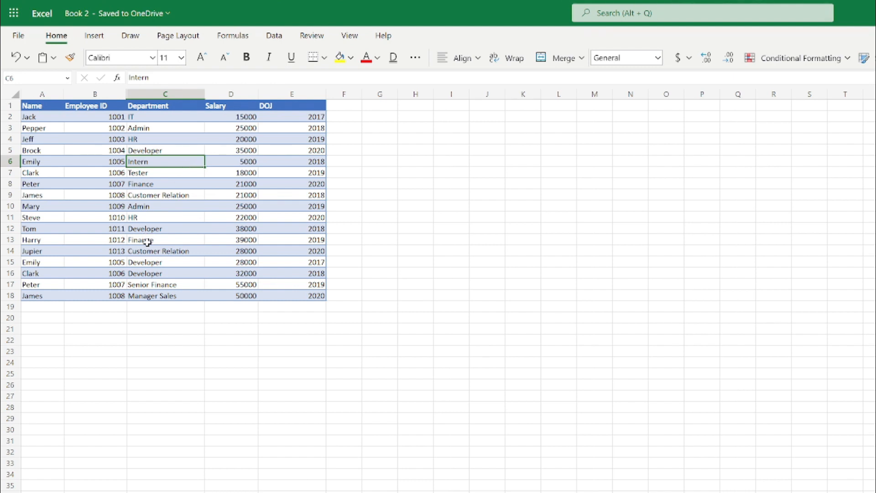
pyautogui.click(150, 262)
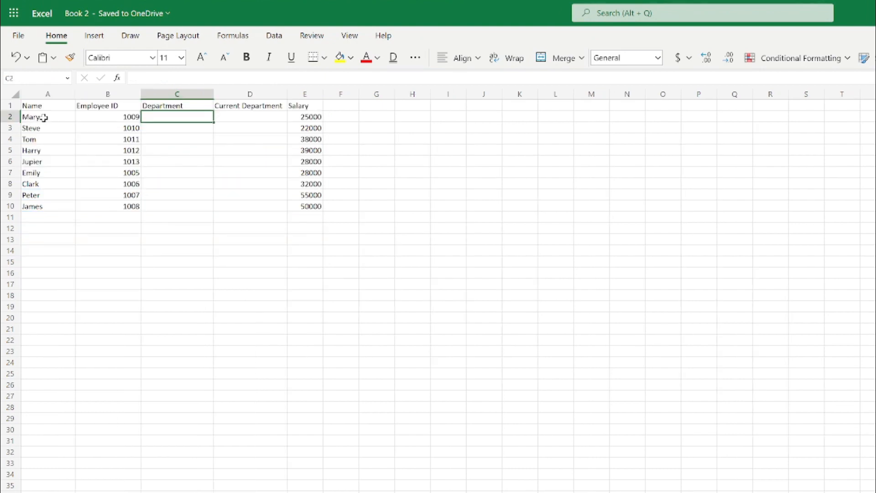
# Examine the Name, Employee ID, Department and Current Department columns on the sheet with the empty department cells.
pyautogui.click(44, 117)
pyautogui.click(111, 118)
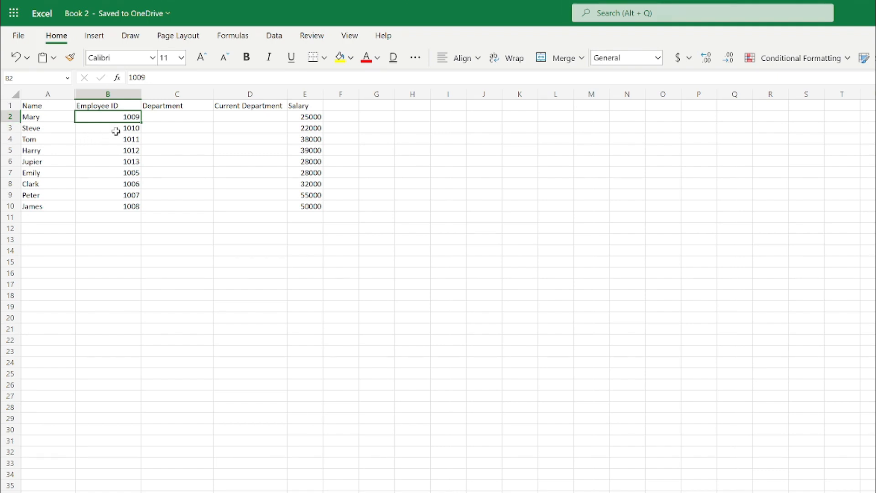
pyautogui.click(175, 116)
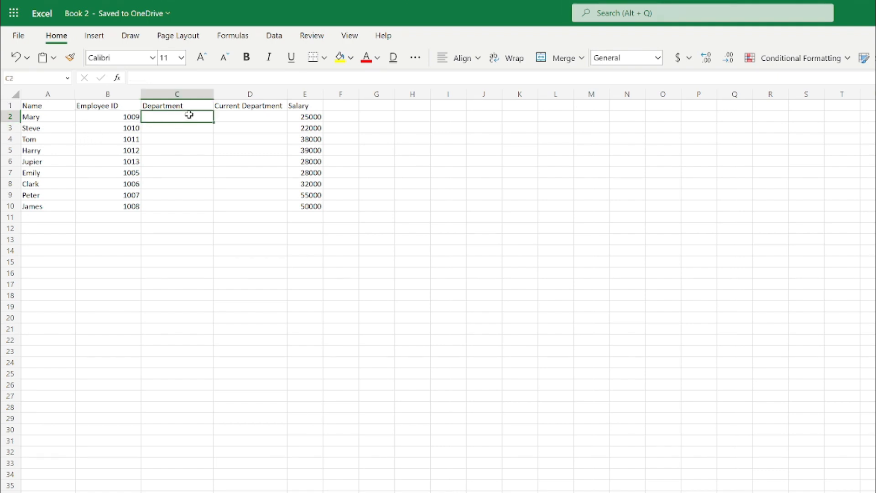
pyautogui.click(237, 114)
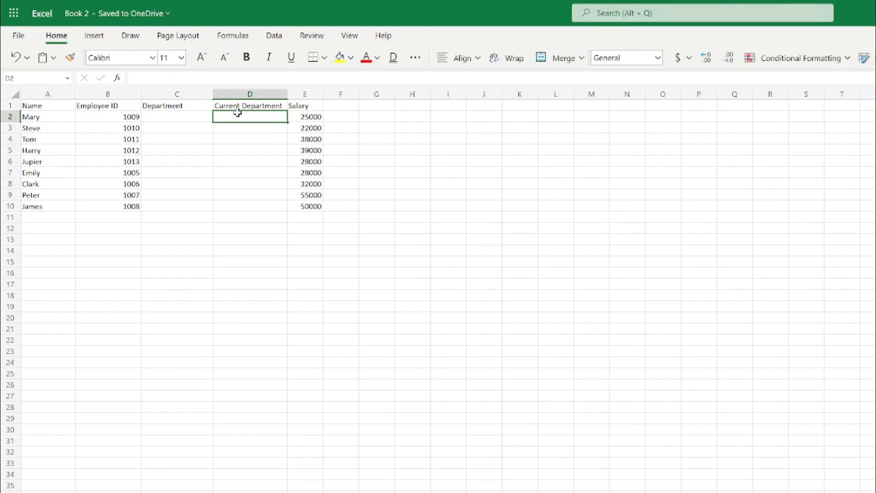
pyautogui.click(172, 117)
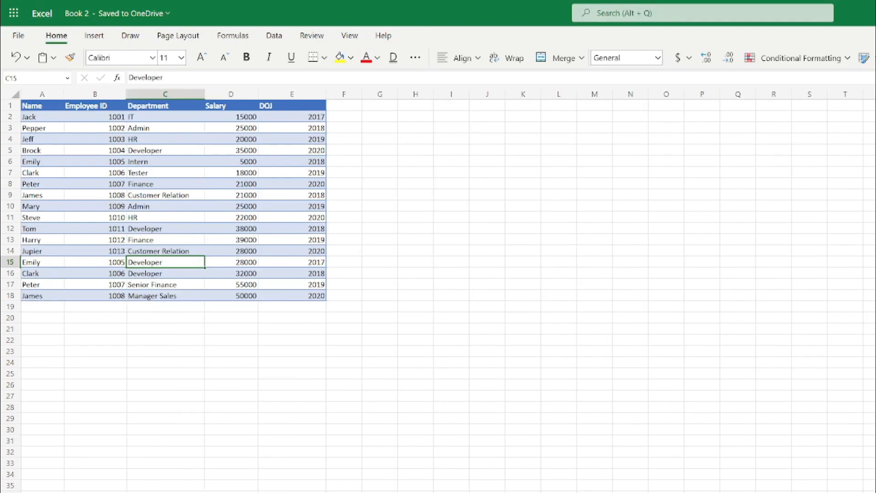
# Format the source employee data in A1:E18 as a table with headers, using the light style with a black header row.
pyautogui.click(165, 351)
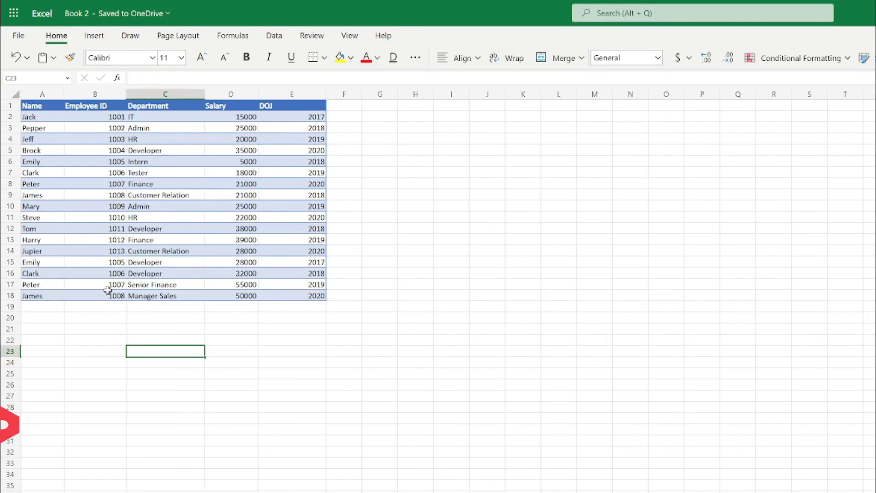
pyautogui.click(39, 107)
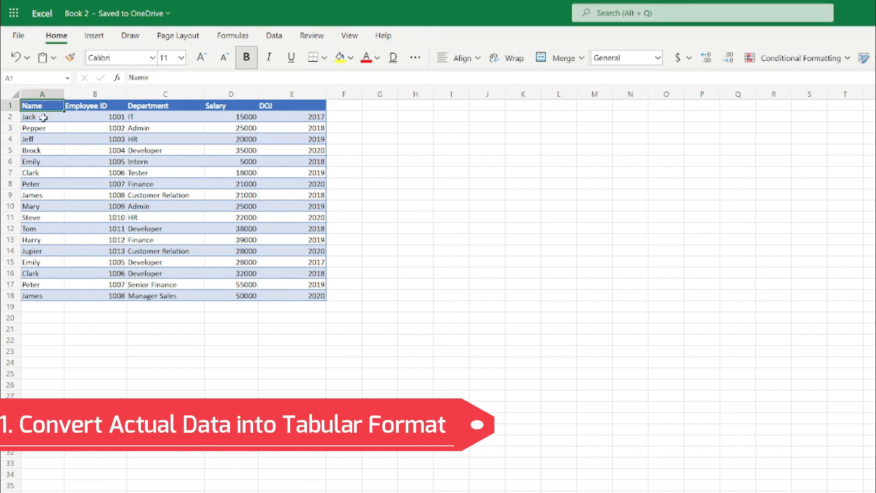
pyautogui.hotkey('shift', 'Right')
pyautogui.hotkey('shift', 'Right')
pyautogui.hotkey('shift', 'Right')
pyautogui.hotkey('shift', 'Right')
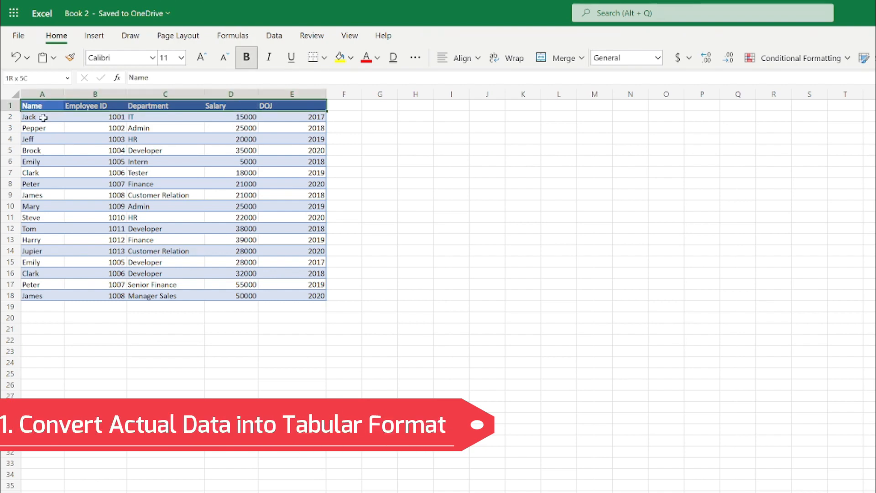
pyautogui.hotkey('shift', 'Down')
pyautogui.hotkey('shift', 'Down')
pyautogui.hotkey('shift', 'Down')
pyautogui.hotkey('shift', 'Down')
pyautogui.hotkey('shift', 'Down')
pyautogui.hotkey('shift', 'Down')
pyautogui.hotkey('shift', 'Down')
pyautogui.hotkey('shift', 'Down')
pyautogui.hotkey('shift', 'Down')
pyautogui.hotkey('shift', 'Down')
pyautogui.hotkey('shift', 'Down')
pyautogui.hotkey('shift', 'Down')
pyautogui.hotkey('shift', 'Down')
pyautogui.hotkey('shift', 'Down')
pyautogui.hotkey('shift', 'Down')
pyautogui.hotkey('shift', 'Down')
pyautogui.hotkey('shift', 'Down')
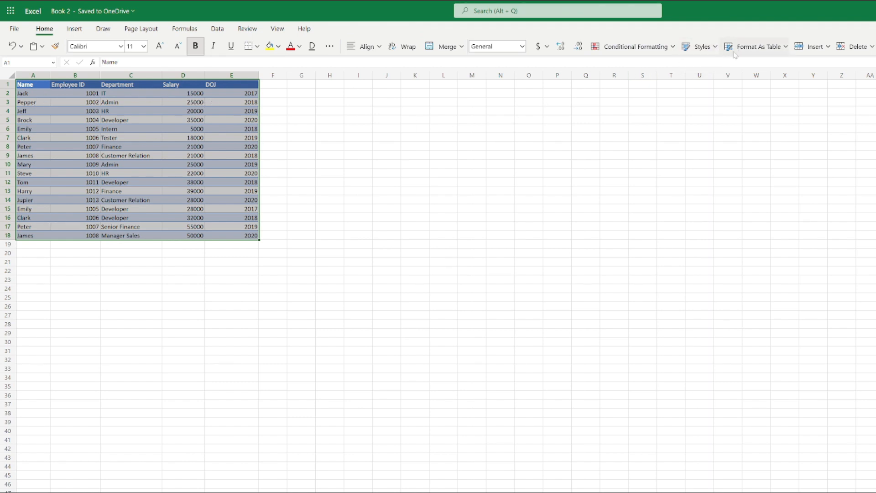
pyautogui.click(735, 50)
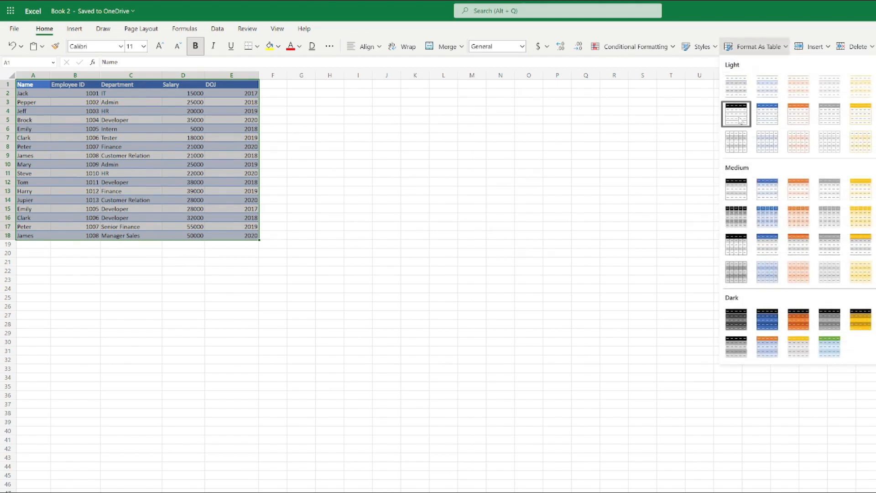
pyautogui.click(740, 120)
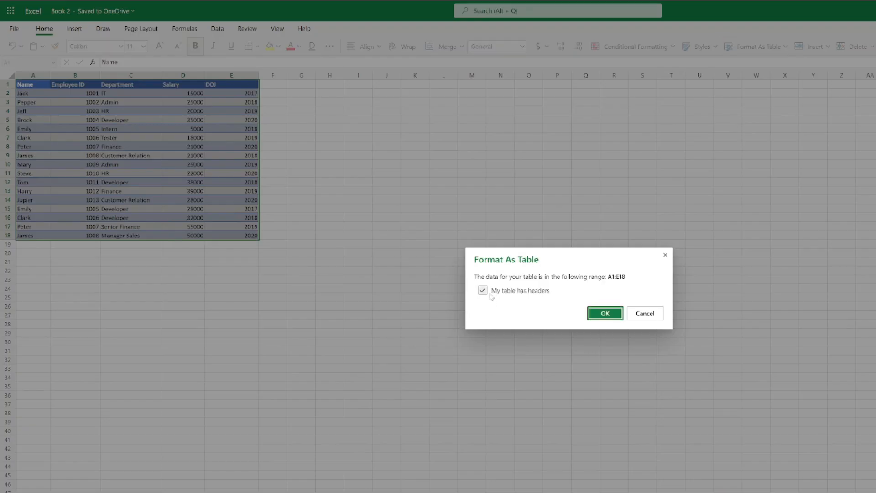
pyautogui.click(597, 319)
pyautogui.click(274, 110)
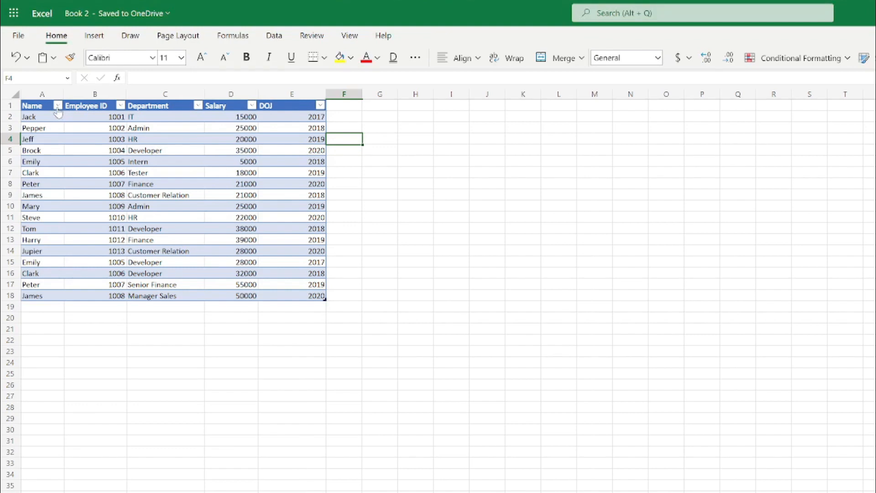
pyautogui.click(58, 107)
pyautogui.click(57, 109)
pyautogui.click(379, 362)
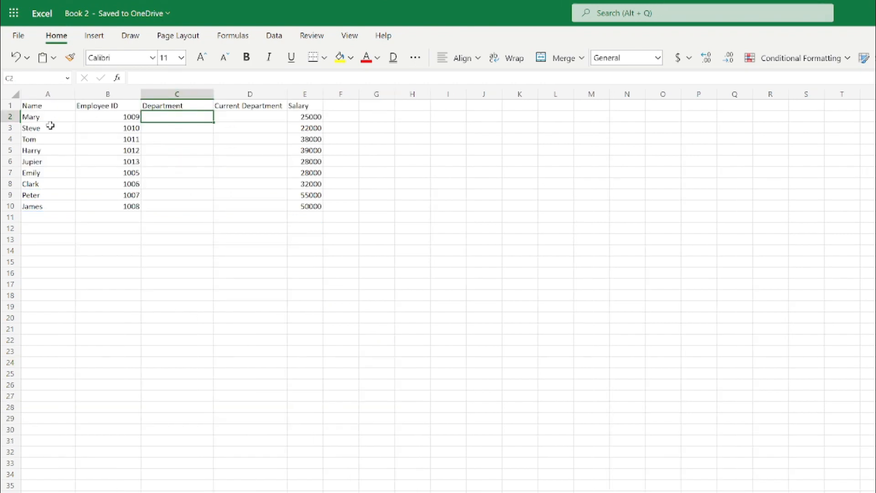
# Start an XLOOKUP formula in C2 of the sheet with empty department cells, using A2 as the lookup value.
pyautogui.click(153, 78)
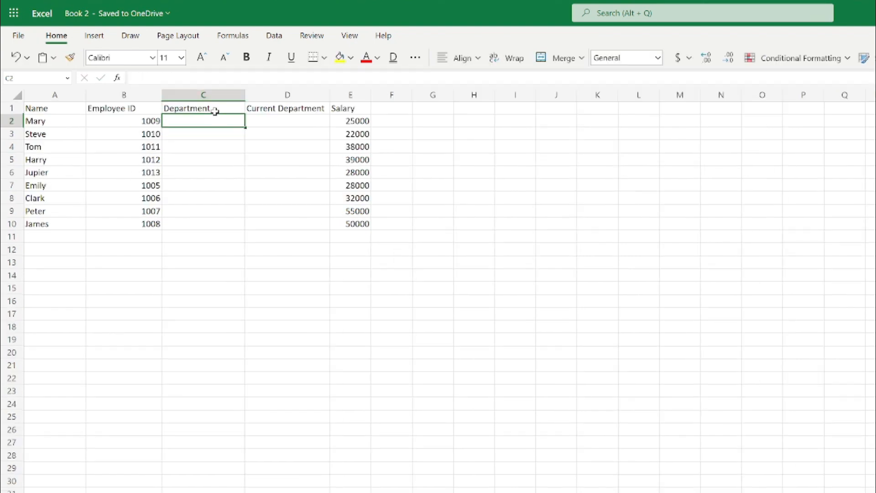
pyautogui.click(147, 78)
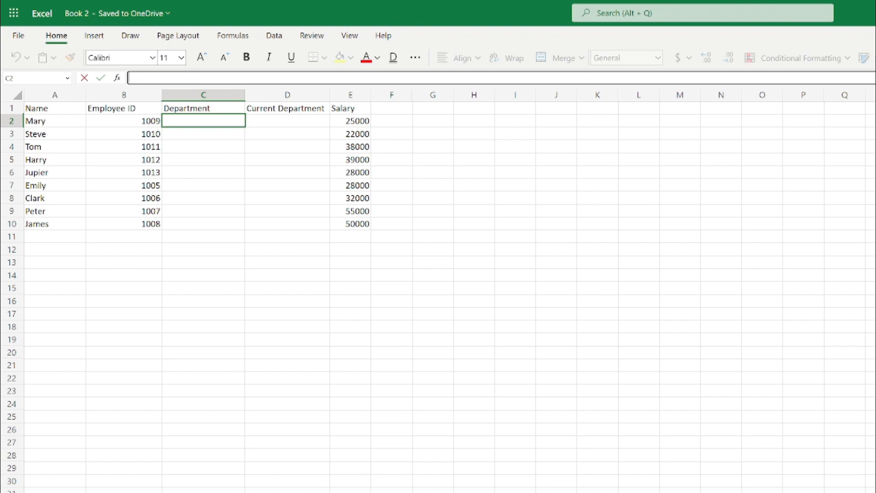
pyautogui.write('=C')
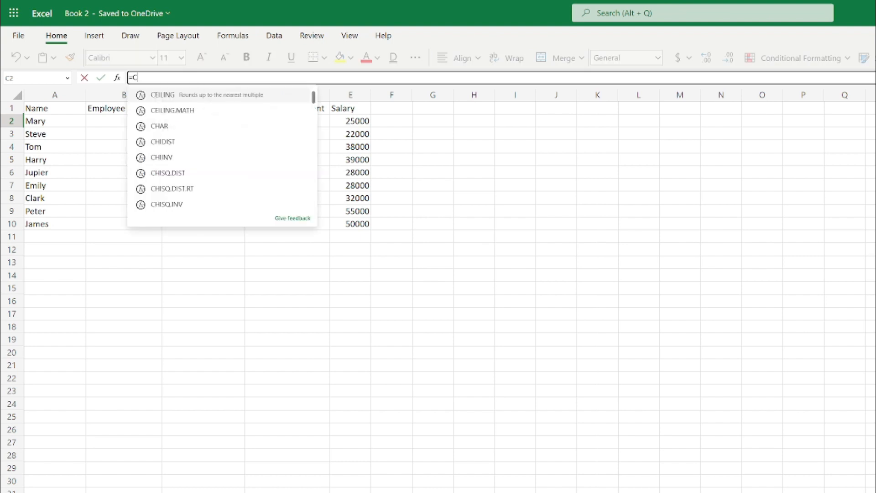
pyautogui.press('BackSpace')
pyautogui.write('XLOO')
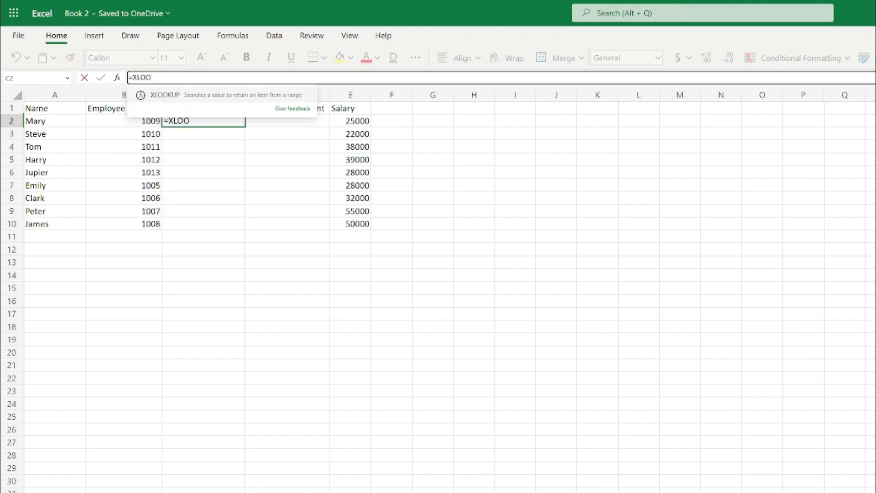
pyautogui.press('Tab')
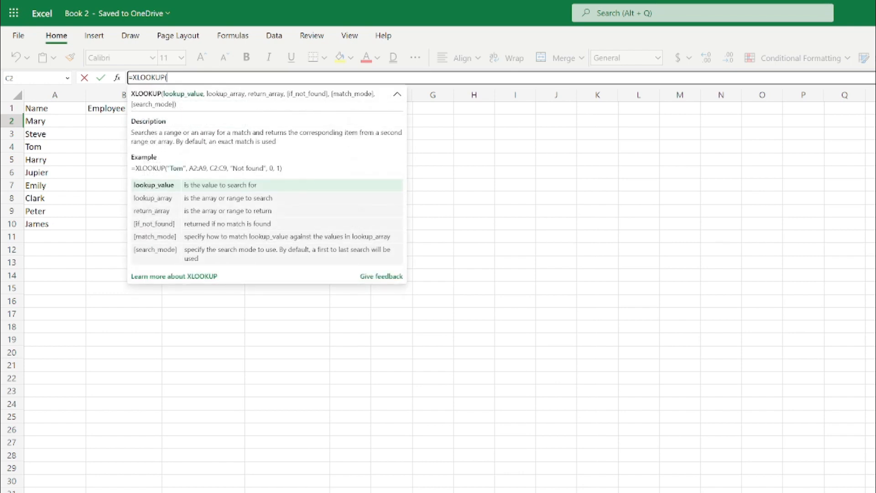
pyautogui.click(68, 124)
pyautogui.write(',')
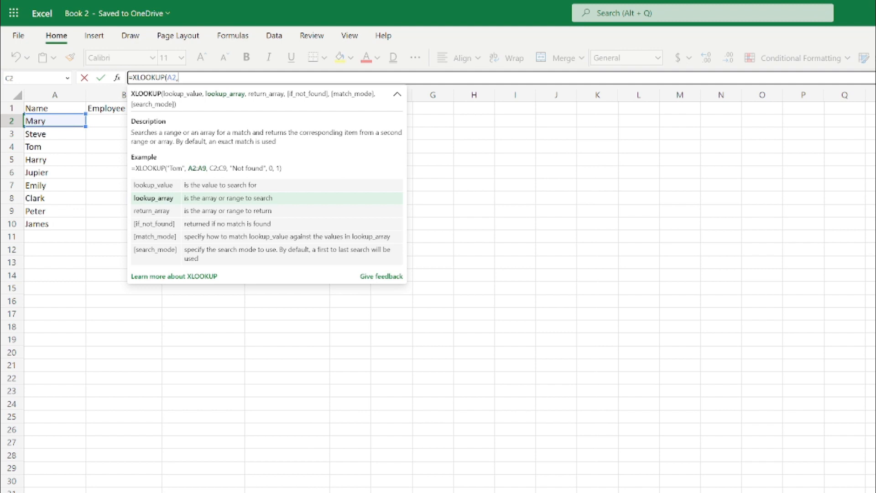
# Complete the XLOOKUP formula with Table1[Name] as the lookup array and Table1[Department] as the return array.
pyautogui.click(54, 492)
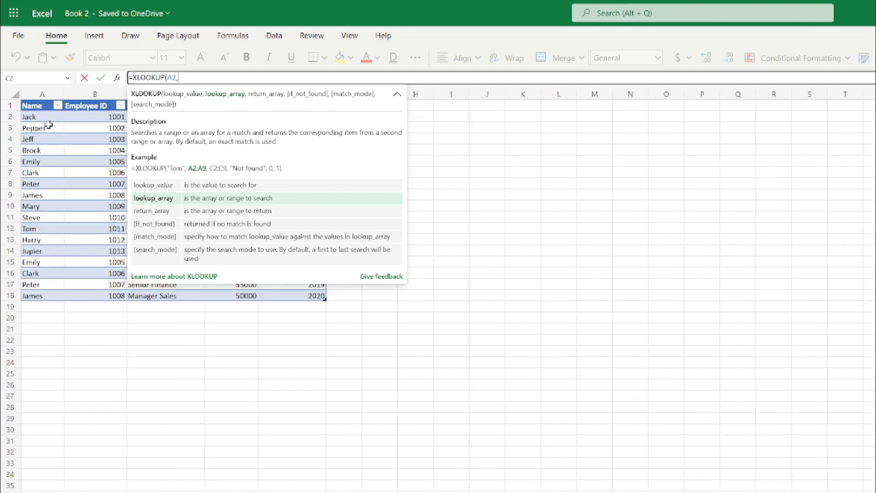
pyautogui.click(46, 119)
pyautogui.hotkey('shift', 'Down')
pyautogui.hotkey('shift', 'Down')
pyautogui.hotkey('shift', 'Down')
pyautogui.hotkey('shift', 'Down')
pyautogui.hotkey('shift', 'Down')
pyautogui.hotkey('shift', 'Down')
pyautogui.hotkey('shift', 'Down')
pyautogui.hotkey('shift', 'Down')
pyautogui.hotkey('shift', 'Down')
pyautogui.hotkey('shift', 'Down')
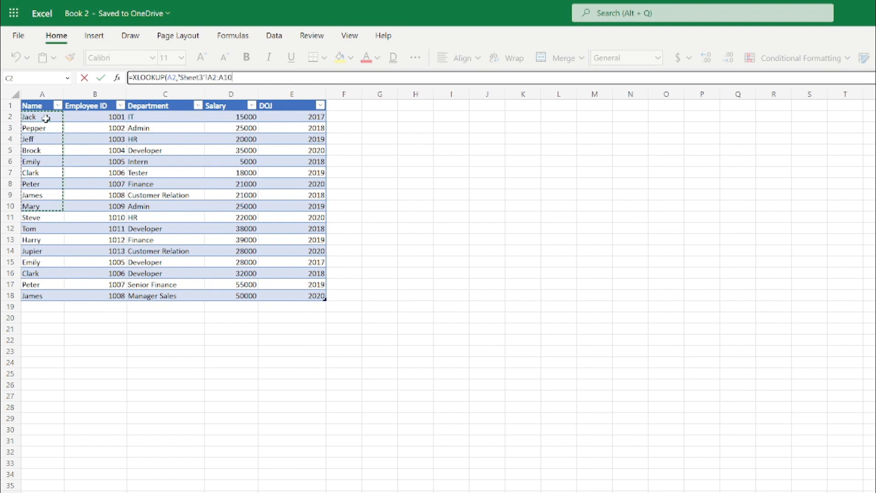
pyautogui.hotkey('shift', 'Down')
pyautogui.hotkey('shift', 'Down')
pyautogui.hotkey('shift', 'Down')
pyautogui.hotkey('shift', 'Down')
pyautogui.hotkey('shift', 'Down')
pyautogui.hotkey('shift', 'Down')
pyautogui.hotkey('shift', 'Down')
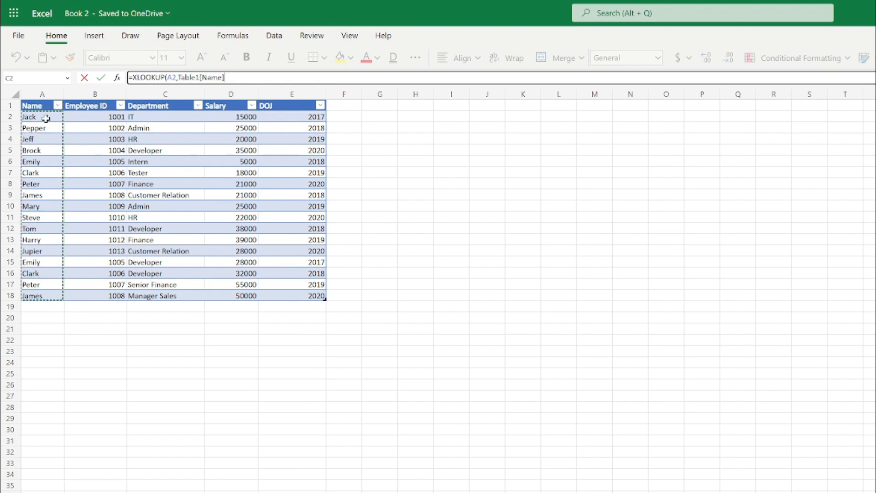
pyautogui.write(',Table1[Department')
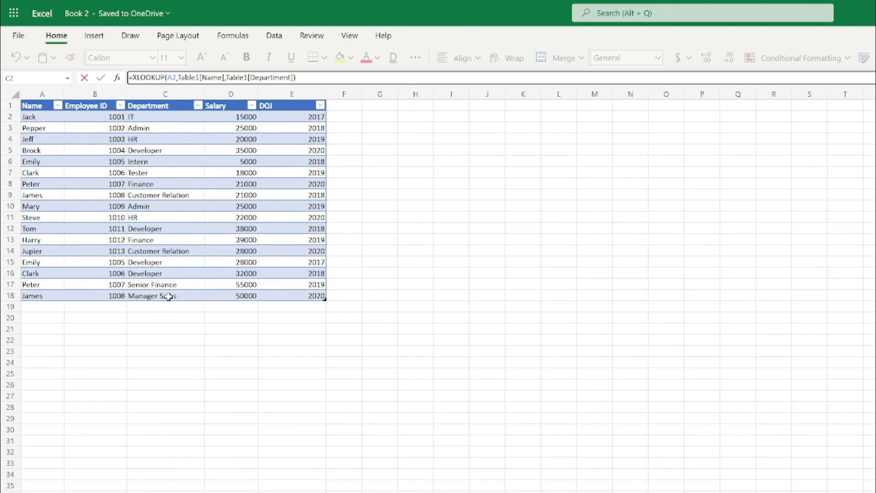
pyautogui.press('Return')
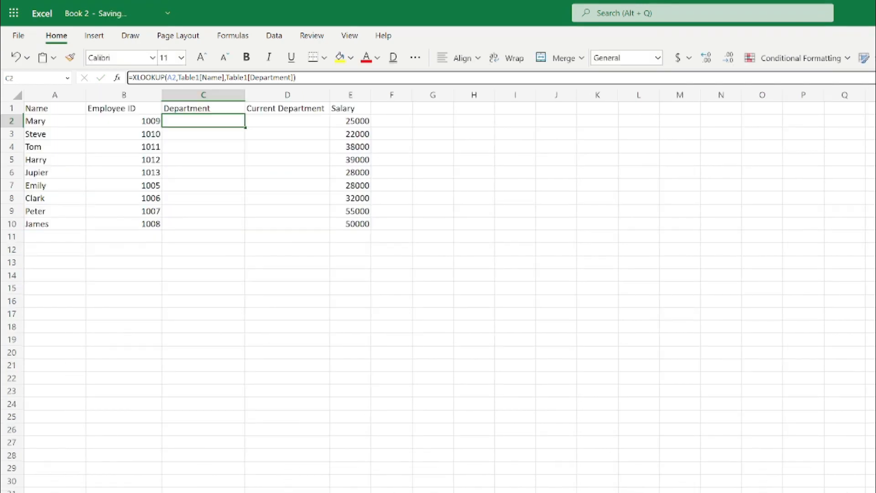
# Check the C2 result against the source table's Department column and fill the XLOOKUP formula down through C10.
pyautogui.click(201, 122)
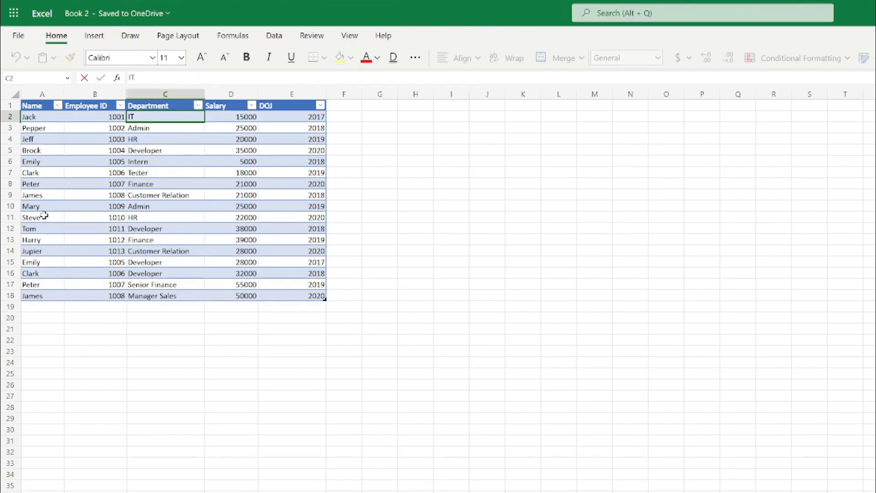
pyautogui.click(45, 218)
pyautogui.click(139, 213)
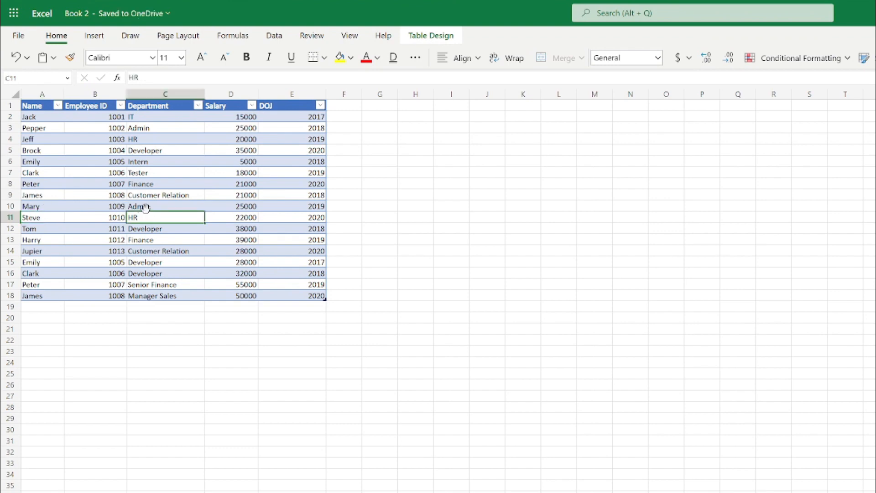
pyautogui.click(146, 206)
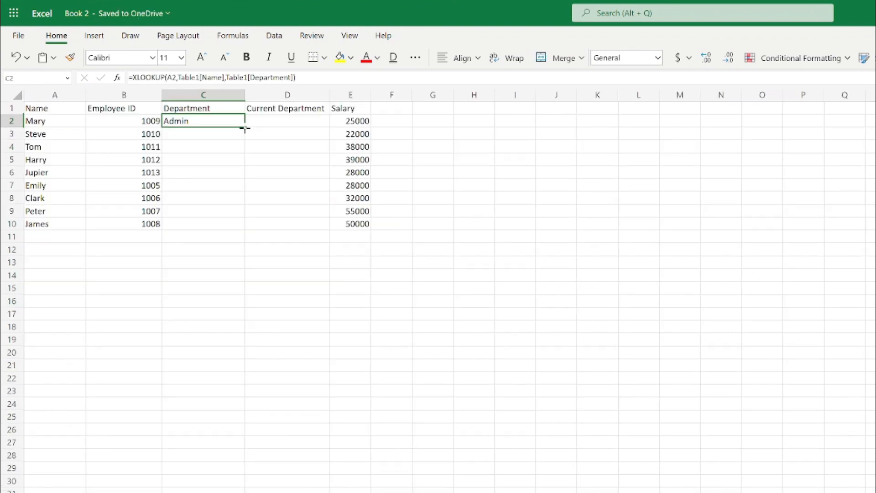
pyautogui.moveTo(245, 129); pyautogui.dragTo(242, 224)
pyautogui.click(203, 249)
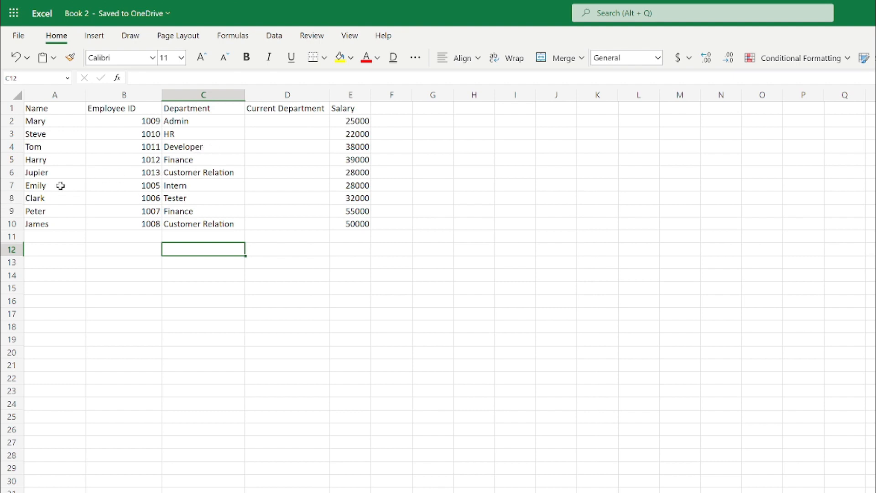
# Compare the C7 department result with both of that employee's department entries in the source table.
pyautogui.click(57, 187)
pyautogui.click(197, 187)
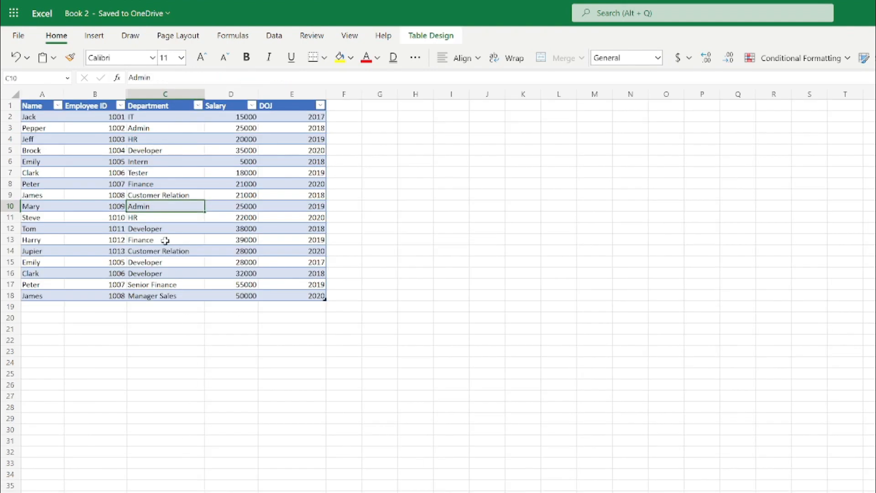
pyautogui.click(38, 169)
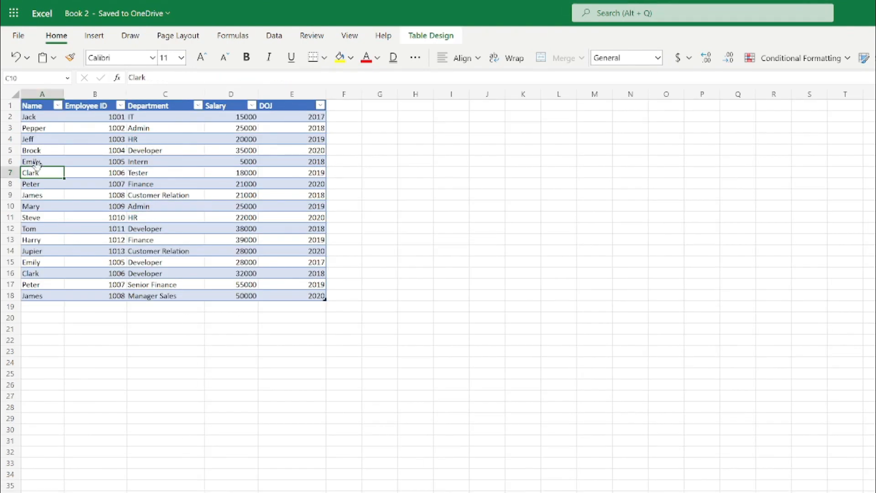
pyautogui.click(113, 163)
pyautogui.click(159, 164)
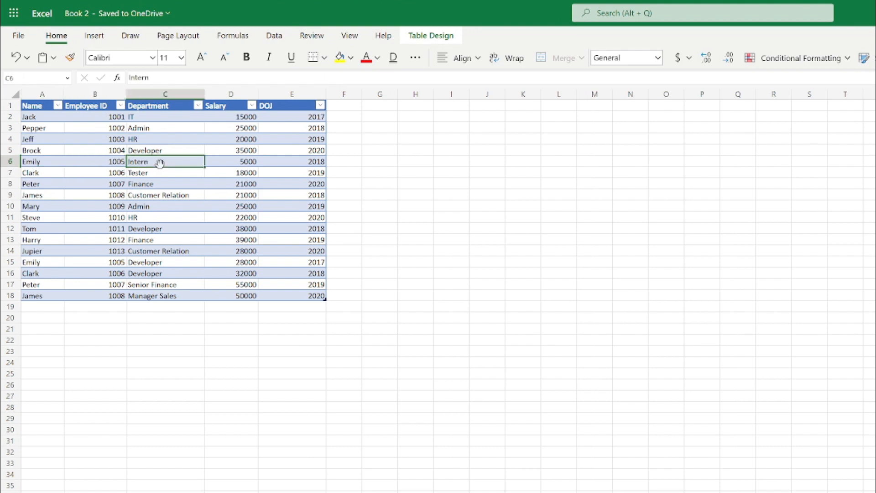
pyautogui.click(142, 264)
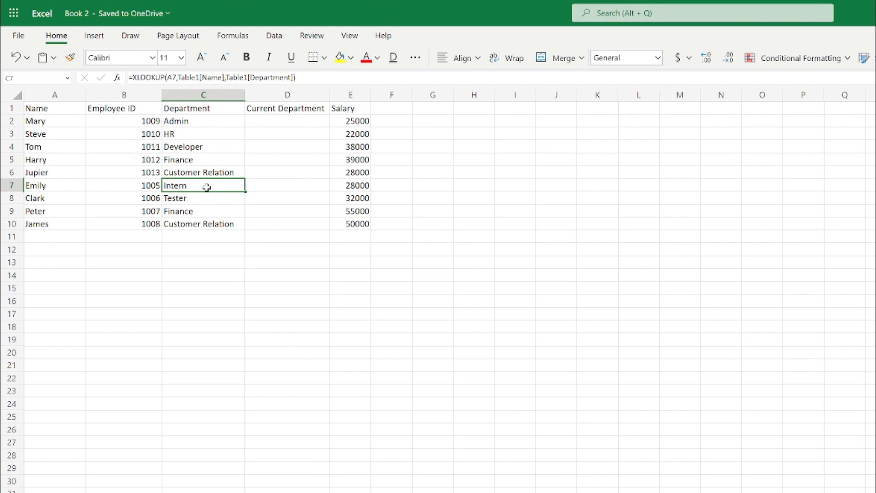
pyautogui.click(34, 187)
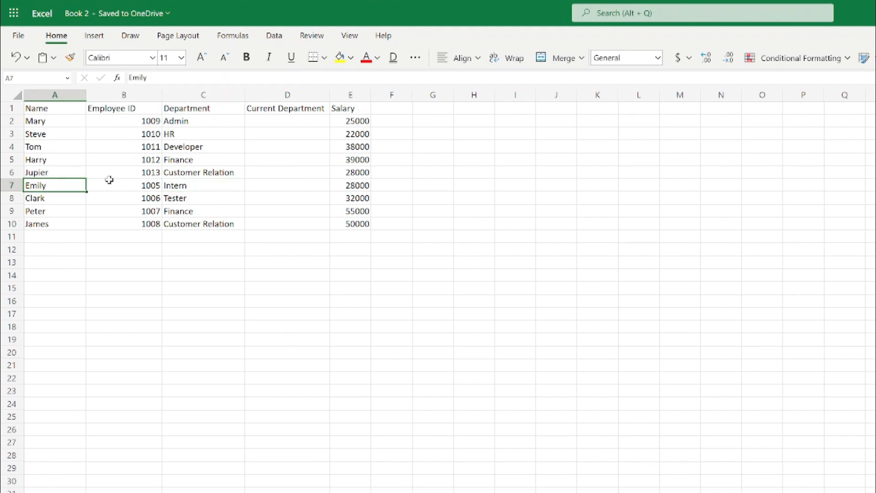
pyautogui.click(188, 188)
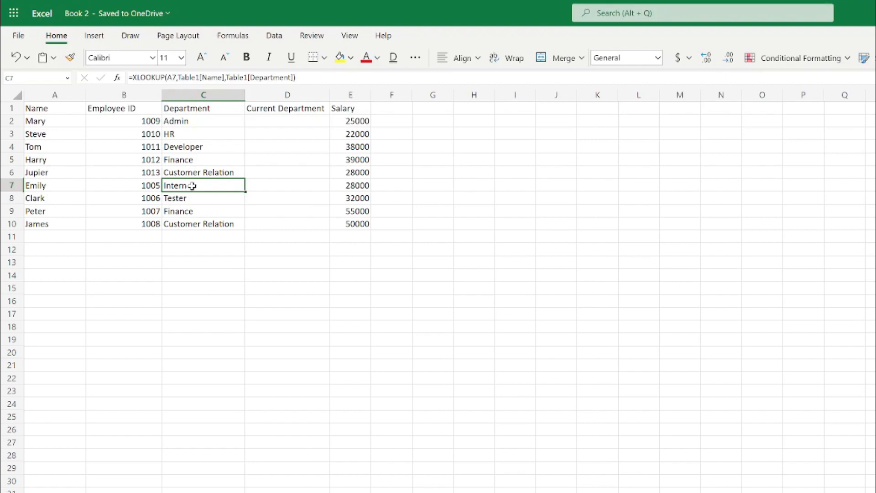
# Start an XLOOKUP formula in D2 under Current Department, using A2 as the lookup value.
pyautogui.click(271, 121)
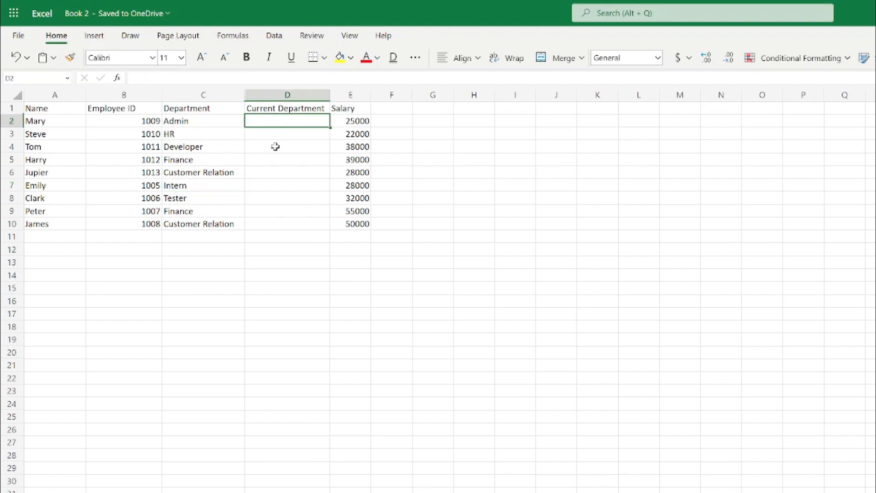
pyautogui.click(186, 122)
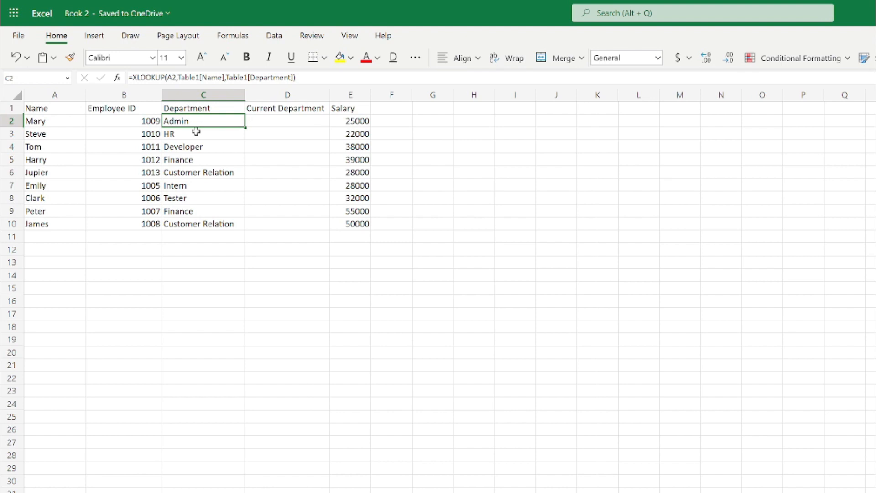
pyautogui.click(271, 122)
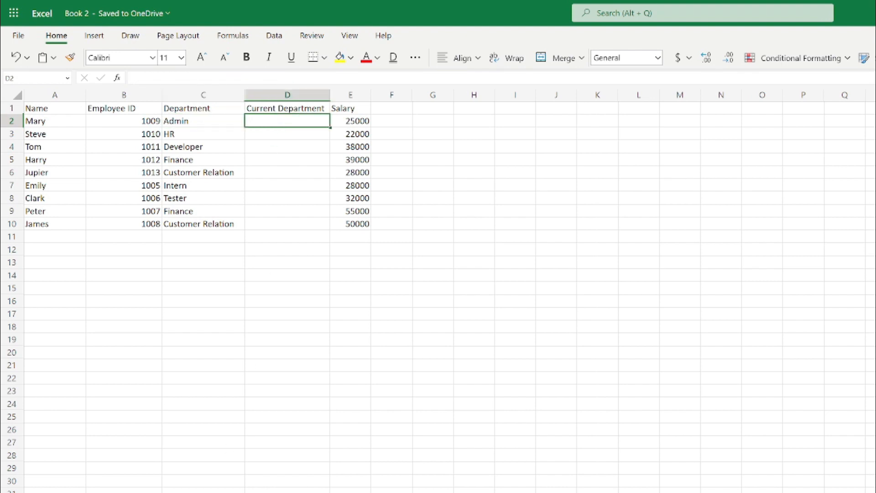
pyautogui.press('Left')
pyautogui.hotkey('ctrl', 'c')
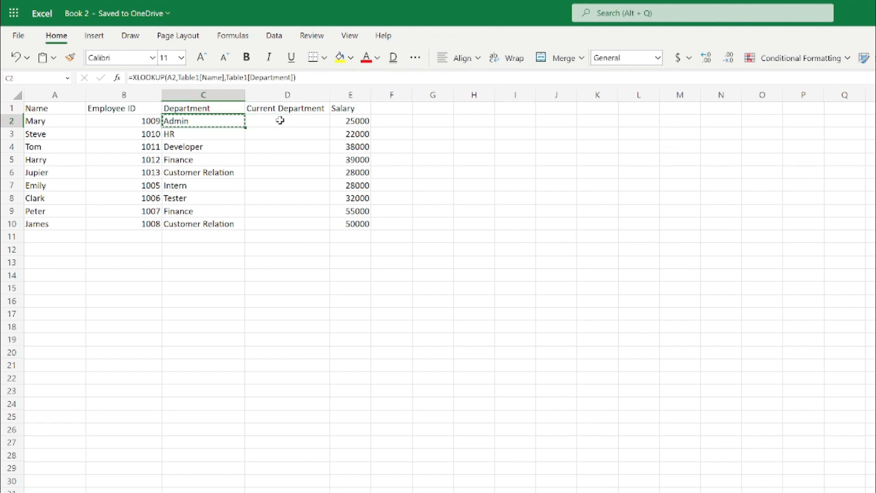
pyautogui.click(276, 122)
pyautogui.click(228, 78)
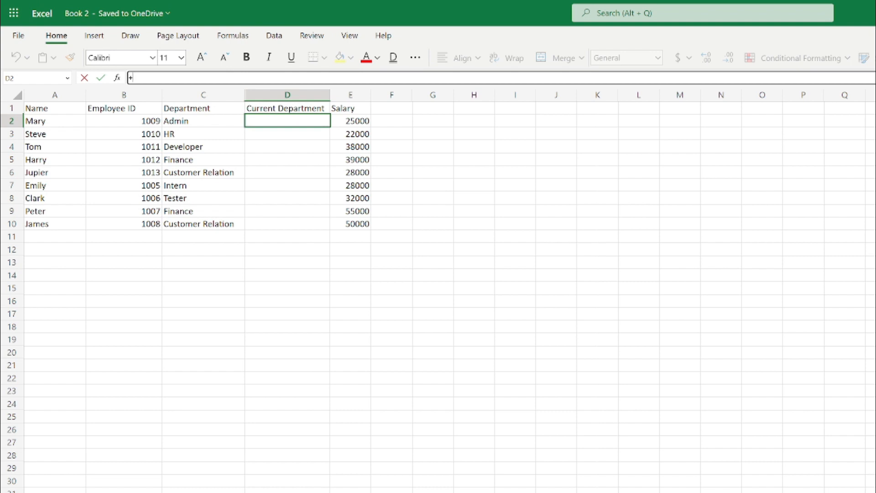
pyautogui.write('=Xlo')
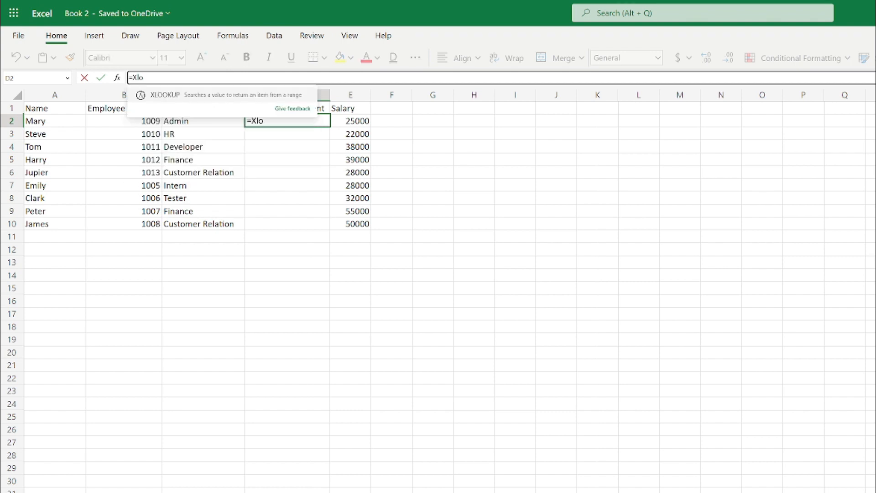
pyautogui.press('Tab')
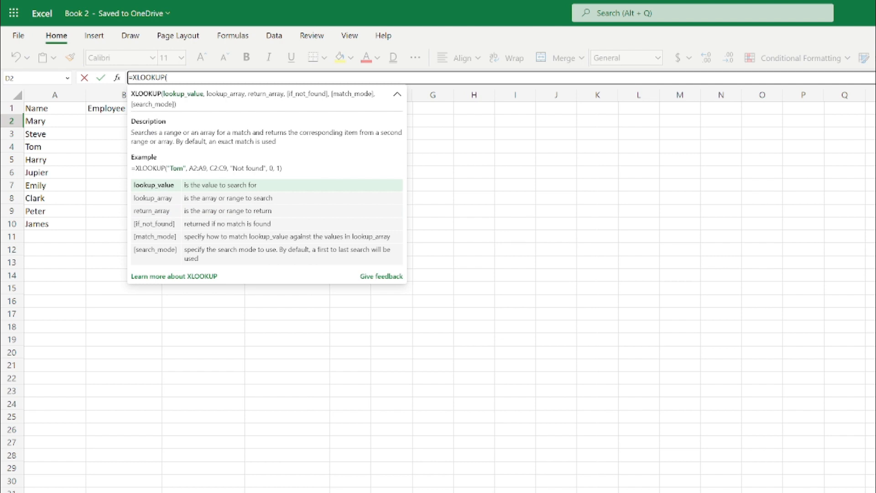
pyautogui.click(56, 121)
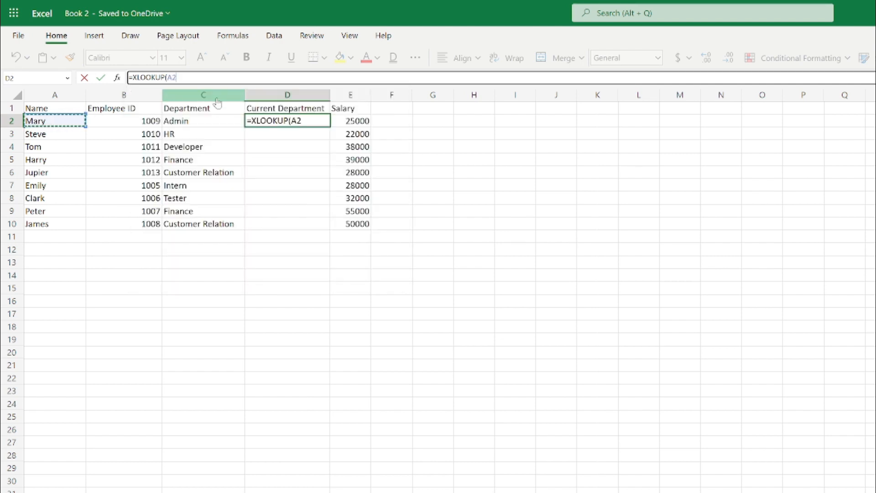
pyautogui.write(',')
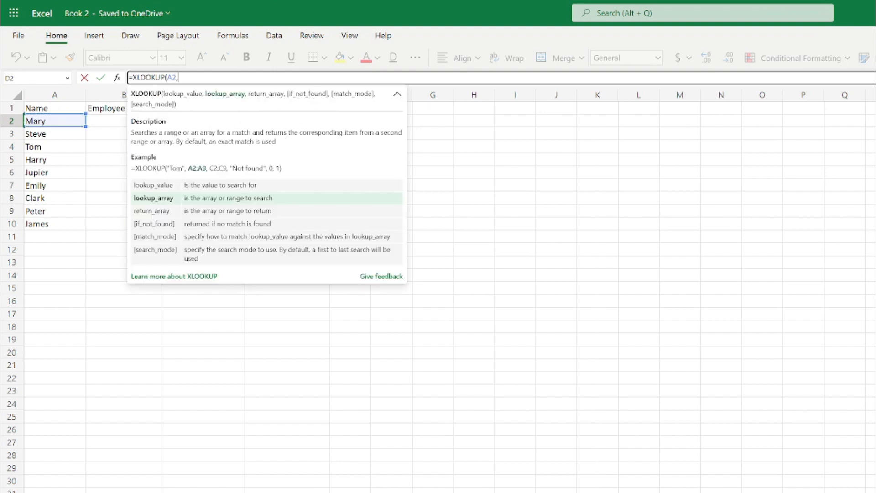
# Set the lookup array of the D2 formula to Table1[Name], covering A2:A18 of the source table.
pyautogui.click(75, 492)
pyautogui.click(46, 117)
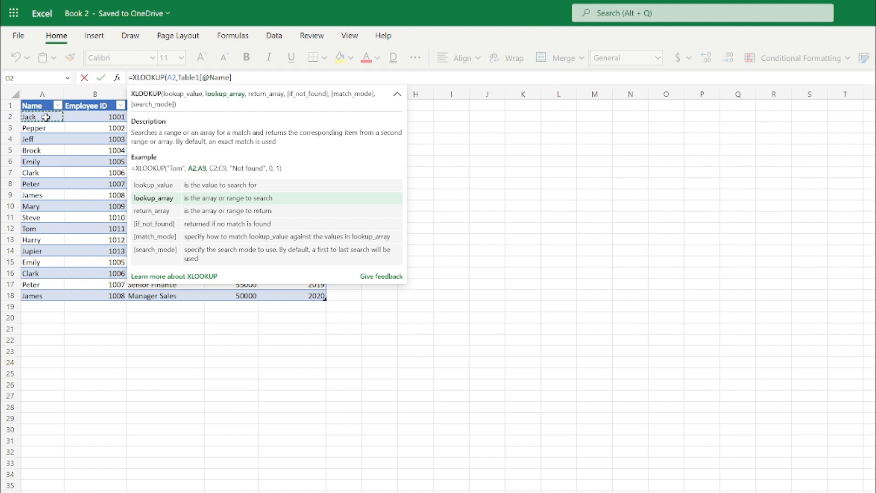
pyautogui.hotkey('shift', 'Down')
pyautogui.hotkey('shift', 'Down')
pyautogui.hotkey('shift', 'Down')
pyautogui.hotkey('shift', 'Down')
pyautogui.hotkey('shift', 'Down')
pyautogui.hotkey('shift', 'Down')
pyautogui.hotkey('shift', 'Down')
pyautogui.hotkey('shift', 'Down')
pyautogui.hotkey('shift', 'Down')
pyautogui.hotkey('shift', 'Down')
pyautogui.hotkey('shift', 'Down')
pyautogui.hotkey('shift', 'Down')
pyautogui.hotkey('shift', 'Down')
pyautogui.hotkey('shift', 'Down')
pyautogui.hotkey('shift', 'Down')
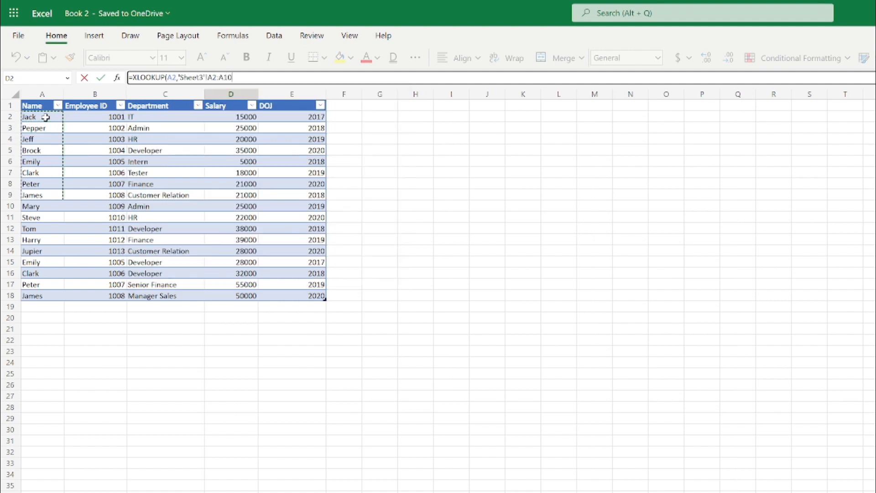
pyautogui.hotkey('shift', 'Down')
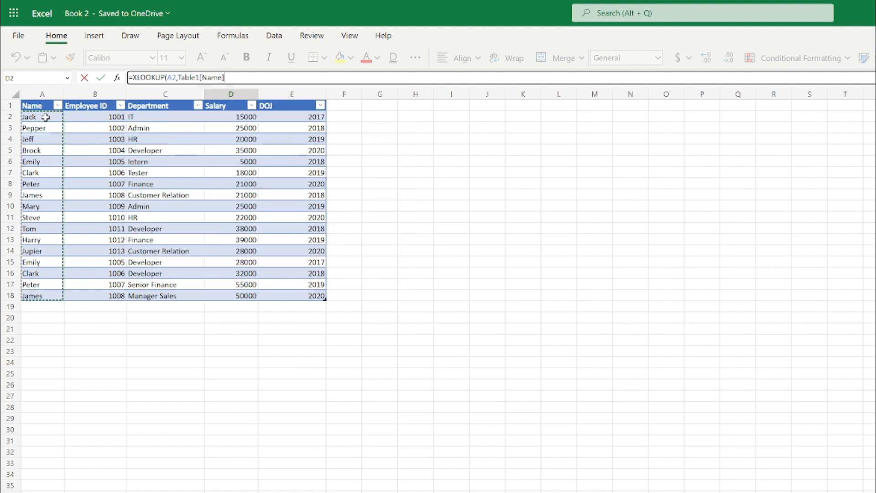
pyautogui.write(',')
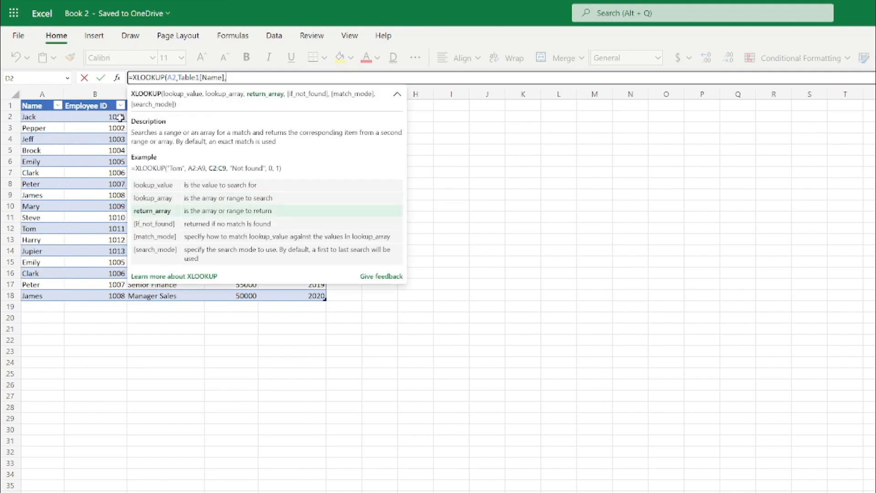
# Set the return array of the D2 formula to Table1[Department], covering C2:C18 of the source table.
pyautogui.click(146, 295)
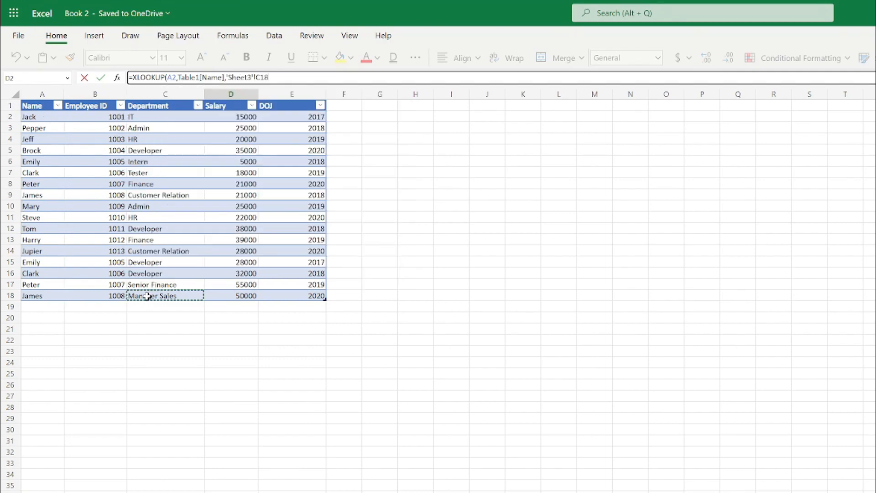
pyautogui.hotkey('shift', 'Up')
pyautogui.hotkey('shift', 'Up')
pyautogui.hotkey('shift', 'Up')
pyautogui.hotkey('shift', 'Up')
pyautogui.hotkey('shift', 'Up')
pyautogui.hotkey('shift', 'Up')
pyautogui.hotkey('shift', 'Up')
pyautogui.hotkey('shift', 'Up')
pyautogui.hotkey('shift', 'Up')
pyautogui.hotkey('shift', 'Up')
pyautogui.hotkey('shift', 'Up')
pyautogui.hotkey('shift', 'Up')
pyautogui.hotkey('shift', 'Up')
pyautogui.hotkey('shift', 'Up')
pyautogui.hotkey('shift', 'Up')
pyautogui.hotkey('shift', 'Up')
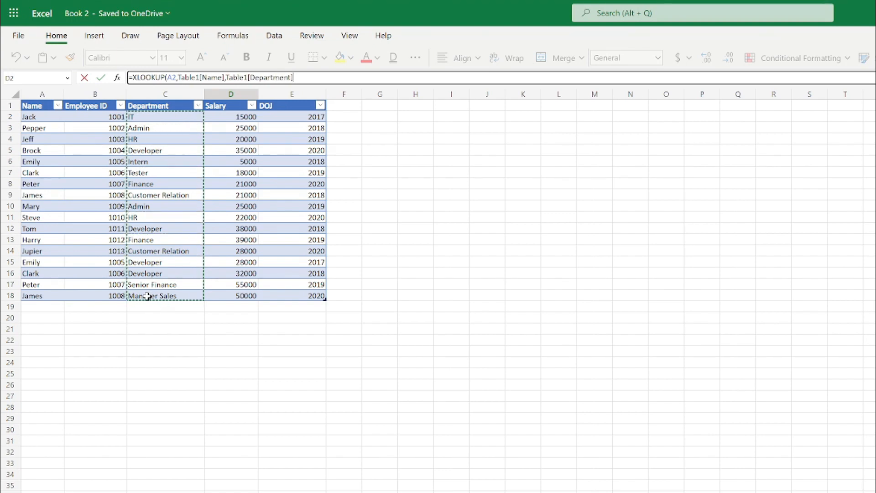
# Finish the D2 formula with an empty if_not_found argument, match mode 0 and search mode -1.
pyautogui.write(',')
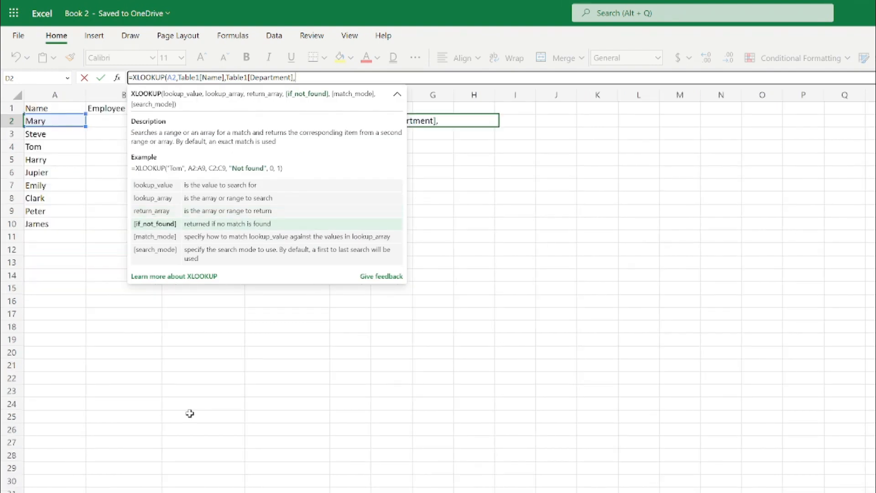
pyautogui.write(',')
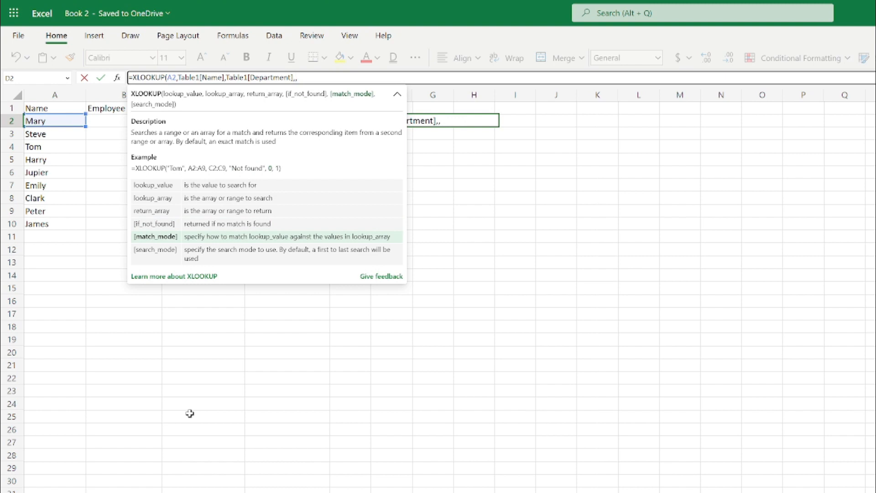
pyautogui.write('0,-1')
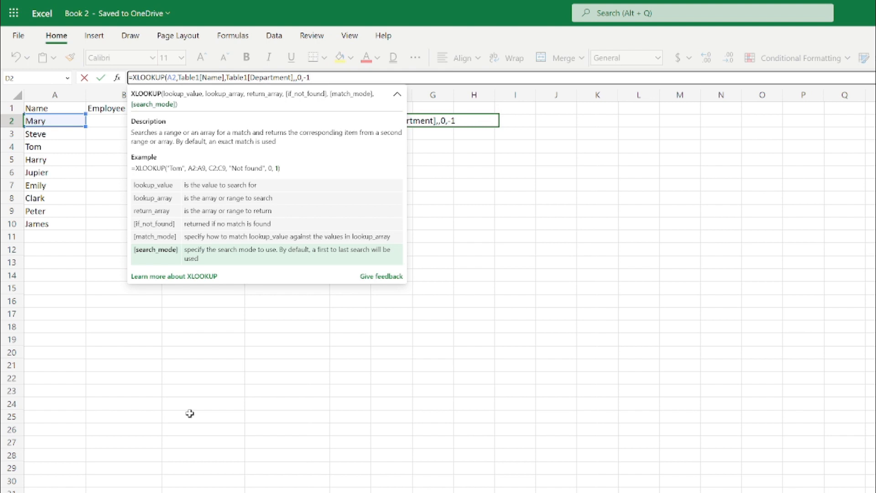
pyautogui.write(')')
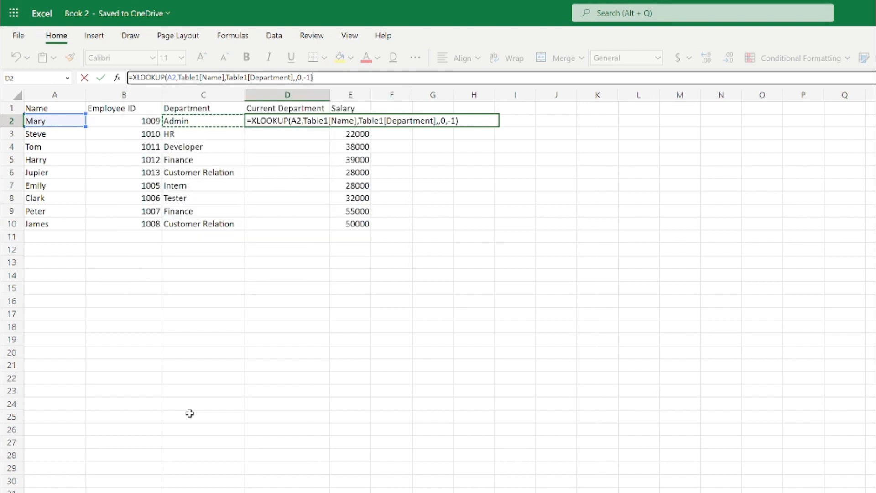
pyautogui.press('Return')
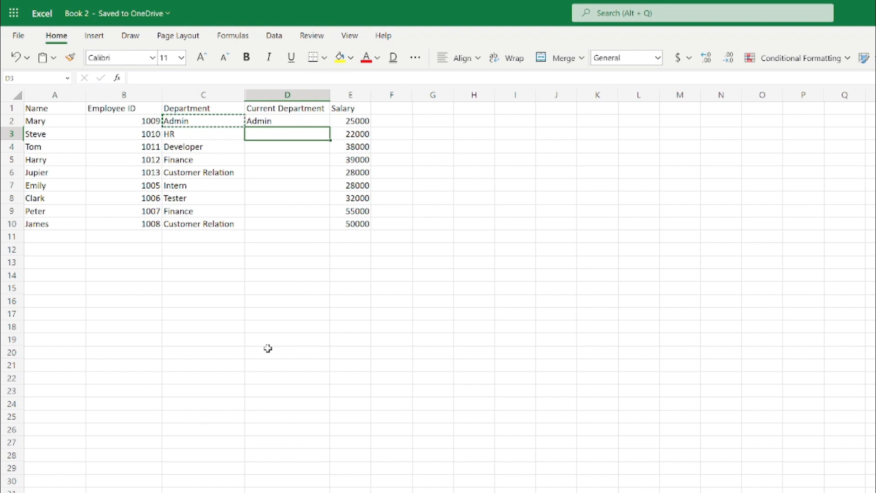
# Fill the D2 formula down the Current Department column through D7.
pyautogui.click(294, 120)
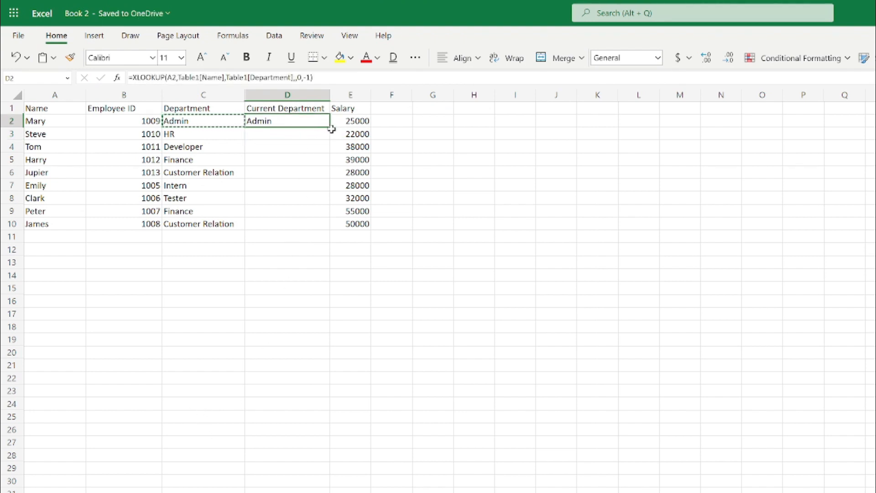
pyautogui.moveTo(328, 129); pyautogui.dragTo(331, 147)
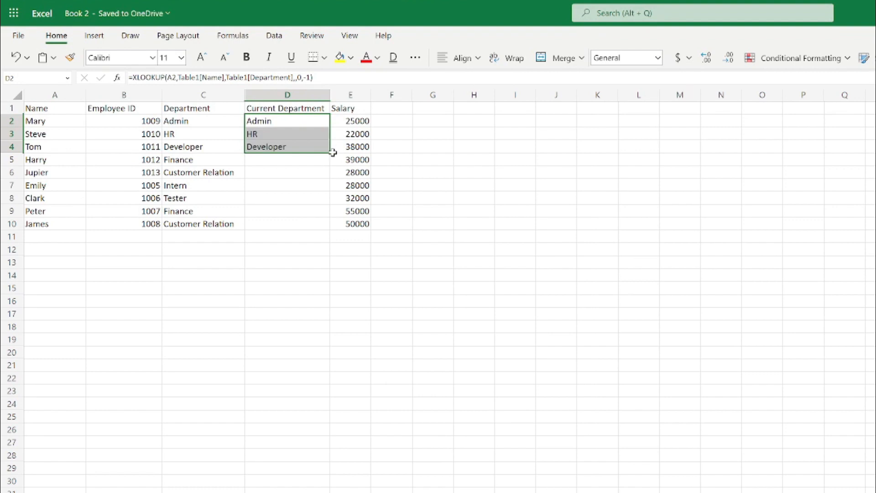
pyautogui.moveTo(331, 154); pyautogui.dragTo(330, 159)
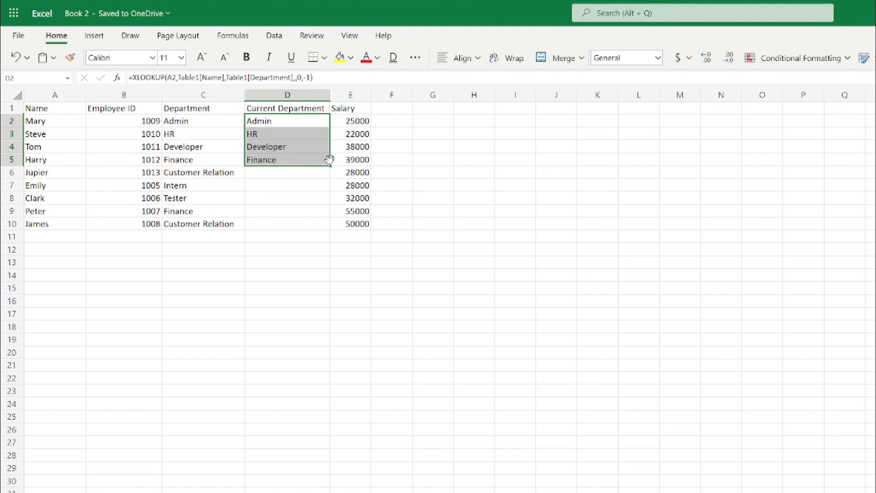
pyautogui.click(329, 162)
pyautogui.moveTo(330, 166); pyautogui.dragTo(332, 178)
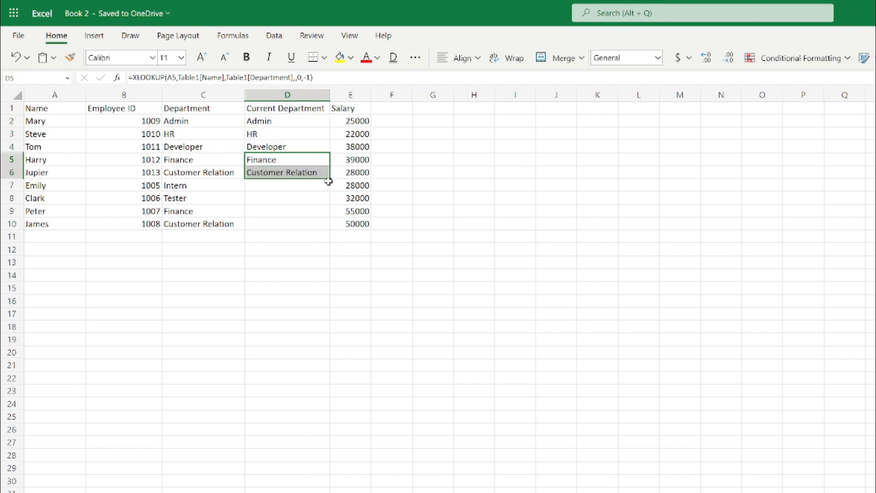
pyautogui.moveTo(330, 178); pyautogui.dragTo(330, 183)
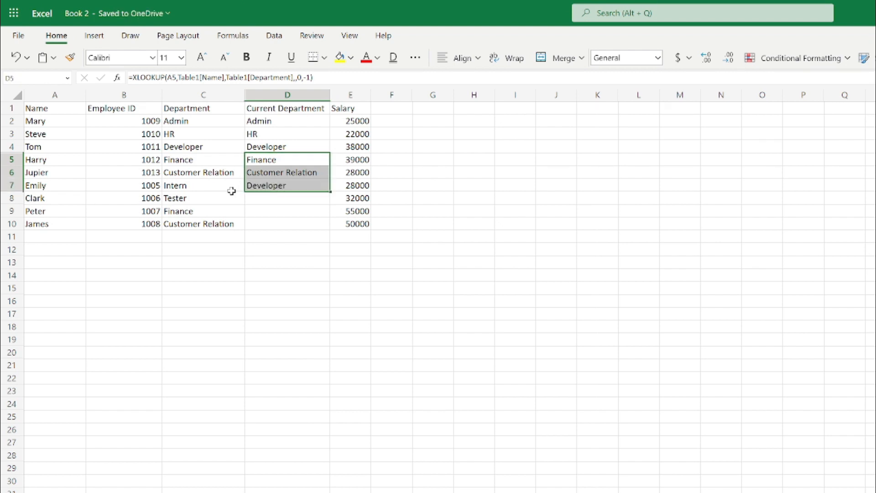
# Compare the department results in C7 and D7 and highlight both cells in yellow.
pyautogui.click(218, 185)
pyautogui.click(268, 185)
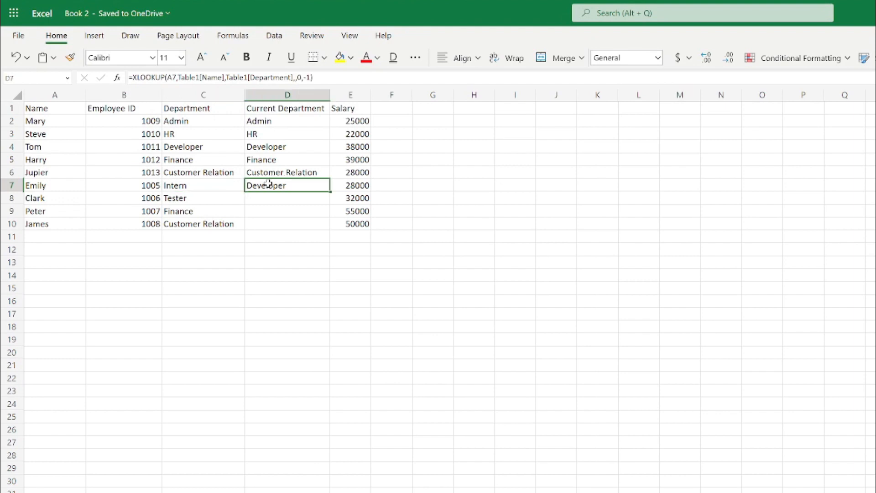
pyautogui.moveTo(223, 187); pyautogui.dragTo(273, 185)
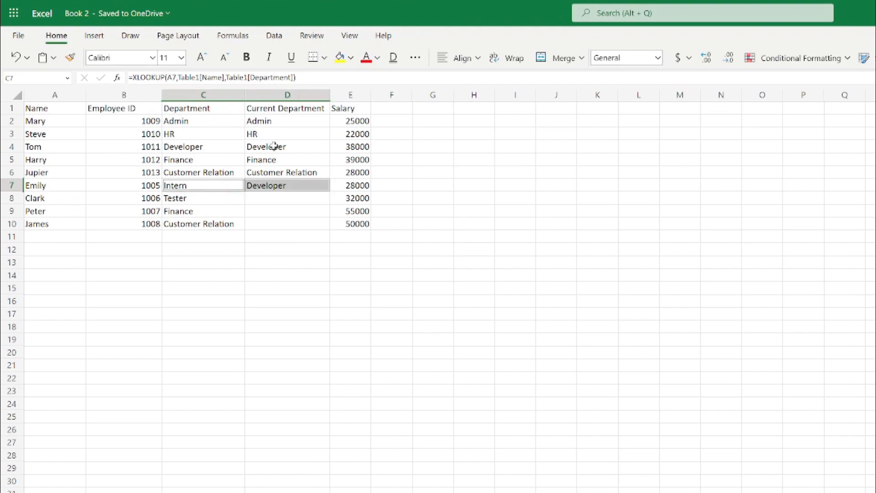
pyautogui.click(339, 57)
# Fill D7 with its formula and yellow highlight down through D10, and compare C8 with D8.
pyautogui.click(310, 188)
pyautogui.moveTo(329, 192); pyautogui.dragTo(326, 223)
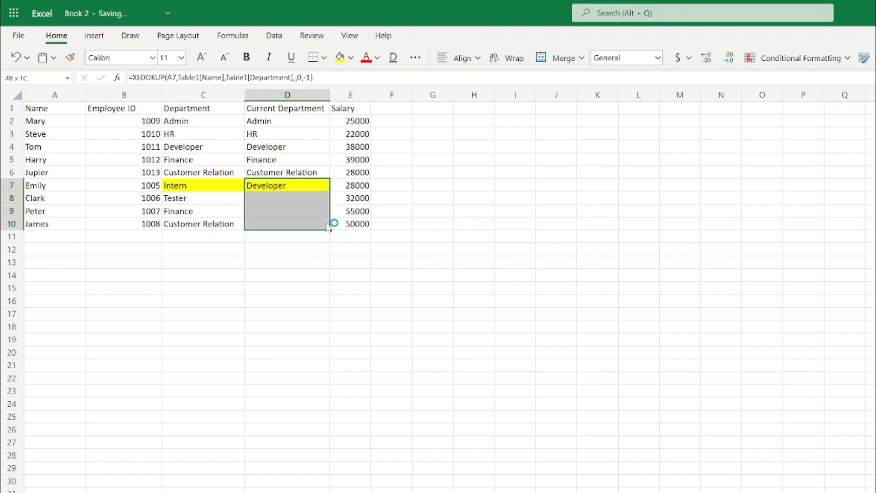
pyautogui.click(177, 197)
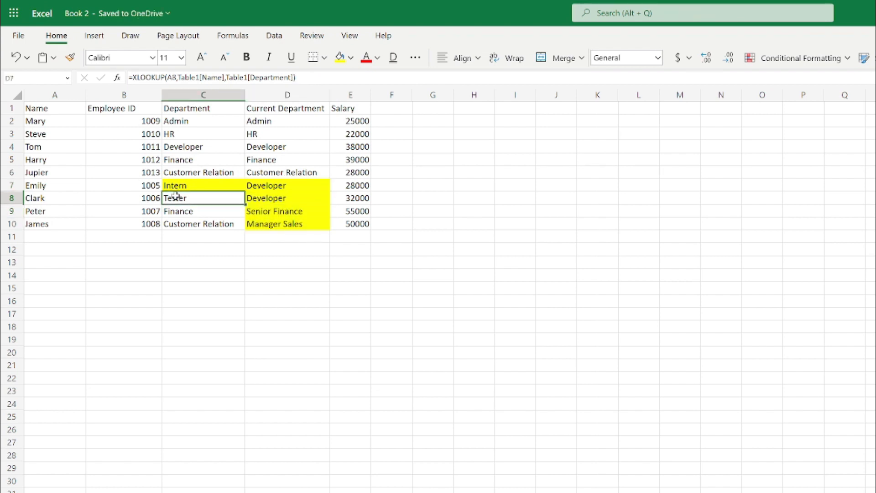
pyautogui.click(264, 200)
# Highlight the Department cells C8, C9 and C10 in yellow.
pyautogui.click(178, 198)
pyautogui.click(340, 58)
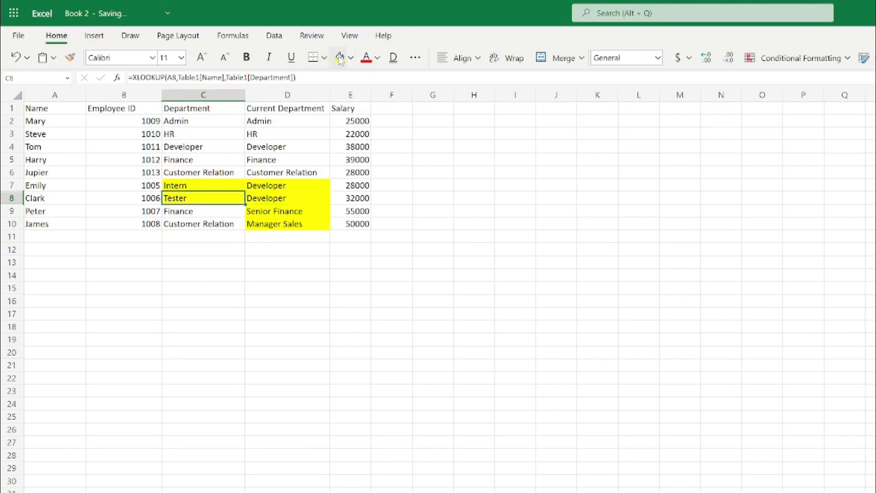
pyautogui.click(211, 213)
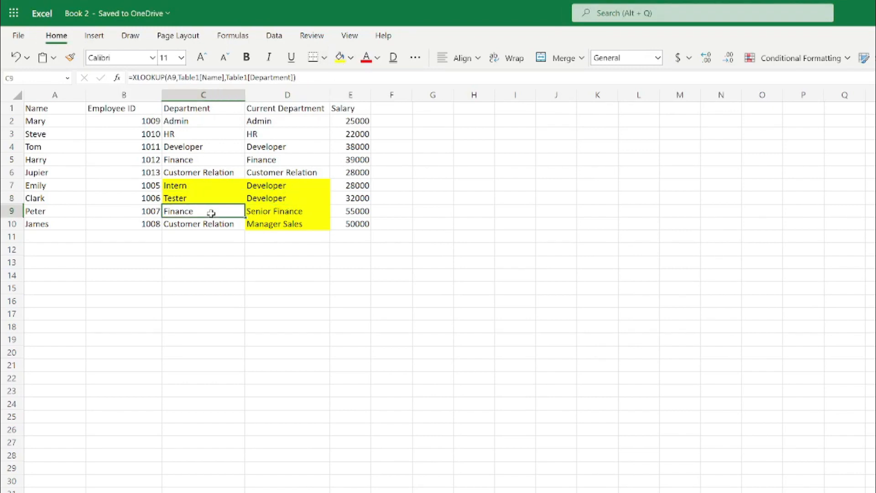
pyautogui.click(340, 58)
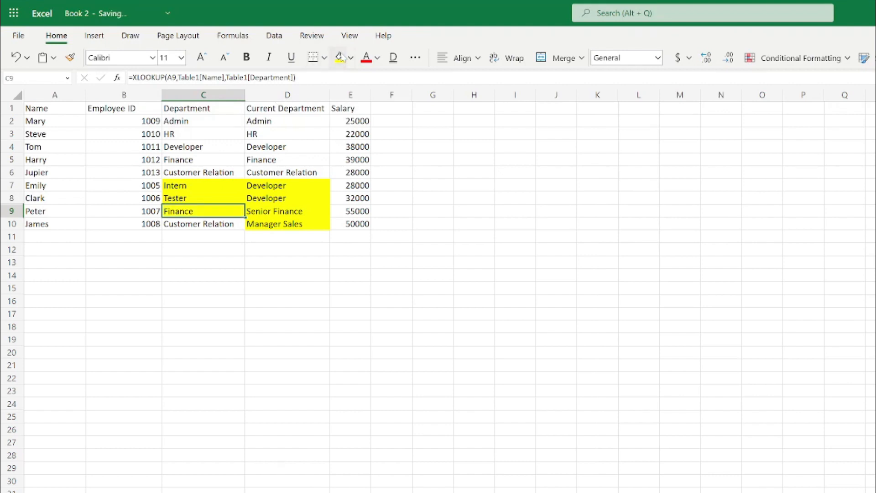
pyautogui.click(219, 227)
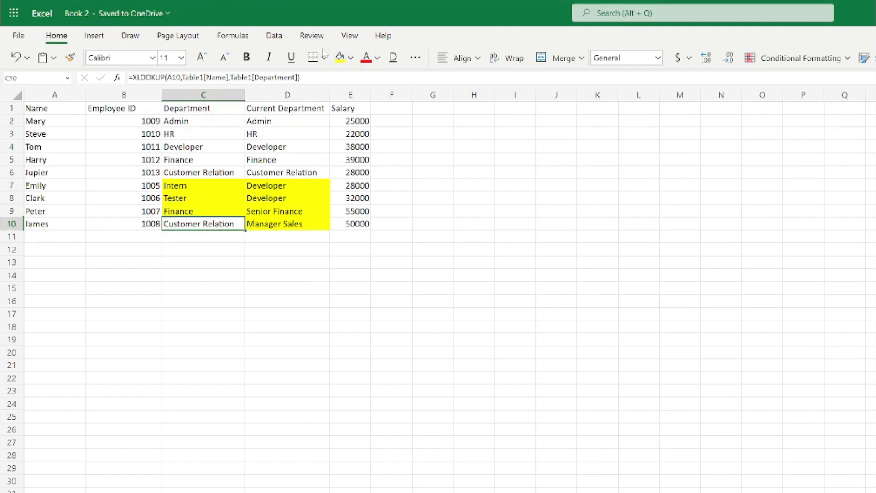
pyautogui.click(340, 58)
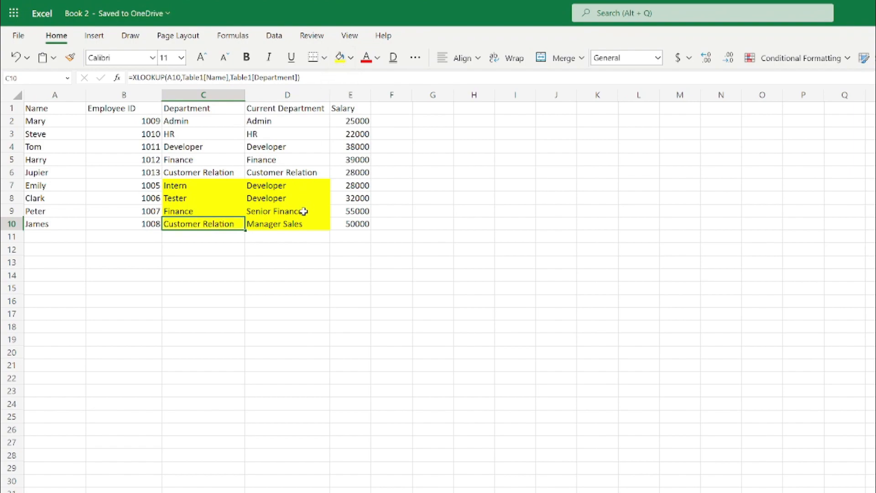